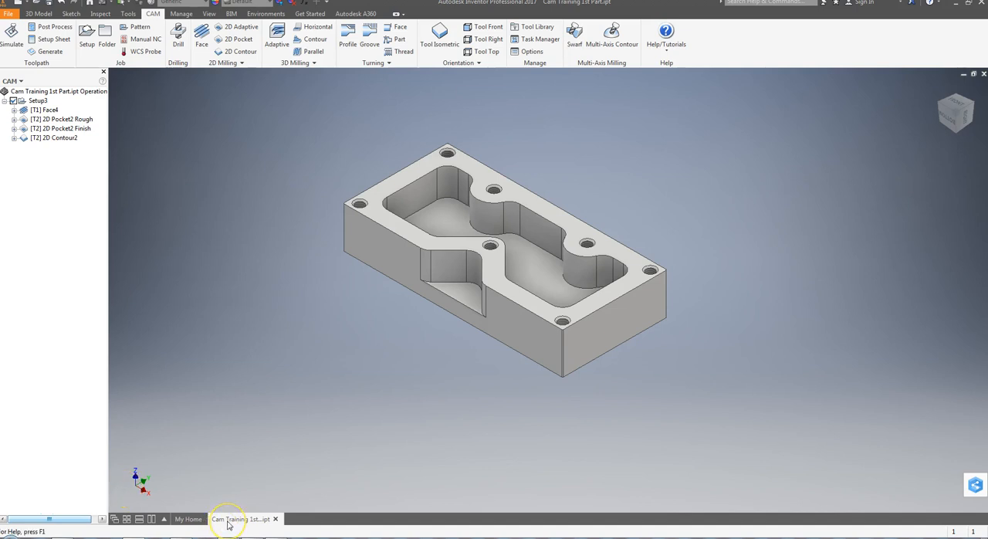
{"action": "mouse_move", "coordinate": [229, 525]}
{"action": "left_click", "coordinate": [666, 292]}
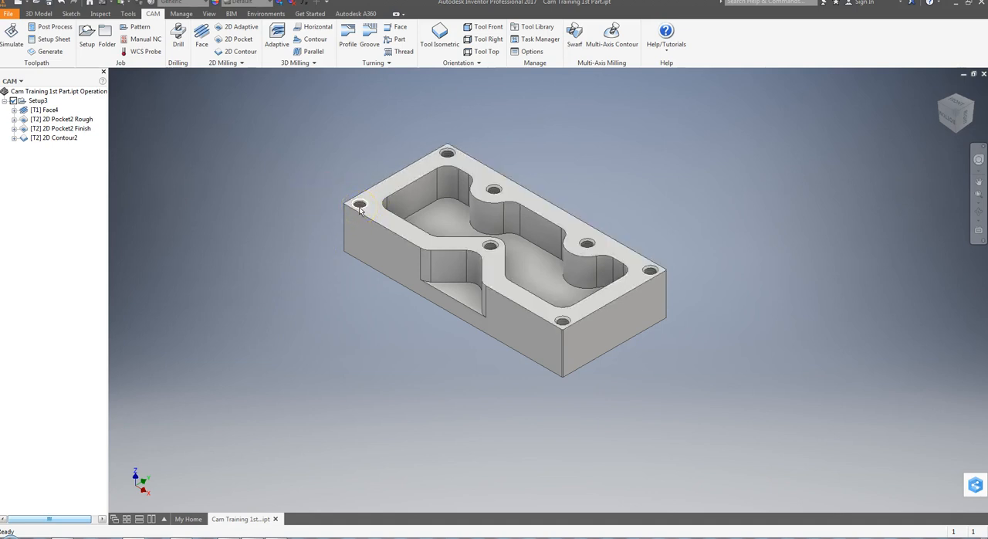
Start a drilling operation using tool #4, the 3/8" 90° spot drill, from the CAM tool library.
{"action": "mouse_move", "coordinate": [375, 224]}
{"action": "left_click", "coordinate": [178, 37]}
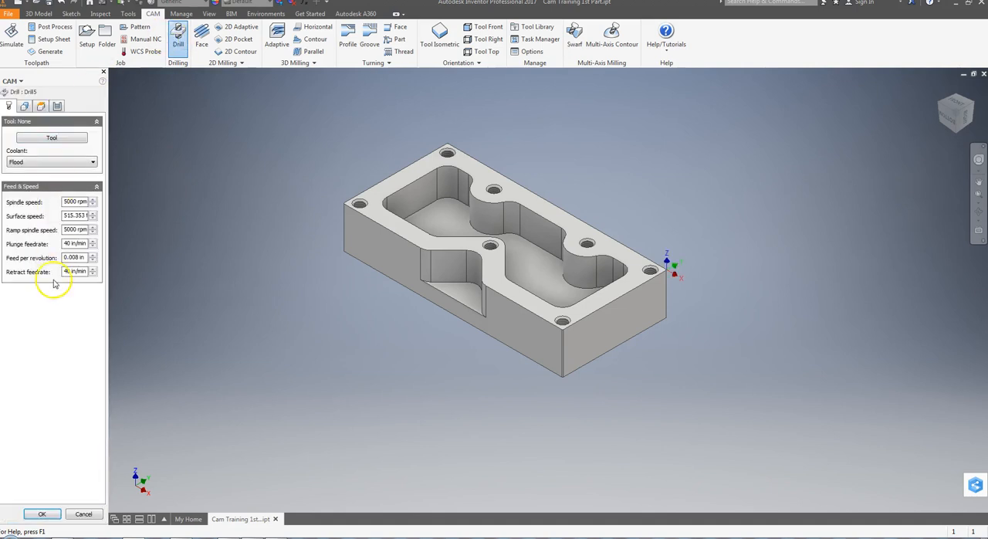
{"action": "left_click", "coordinate": [47, 136]}
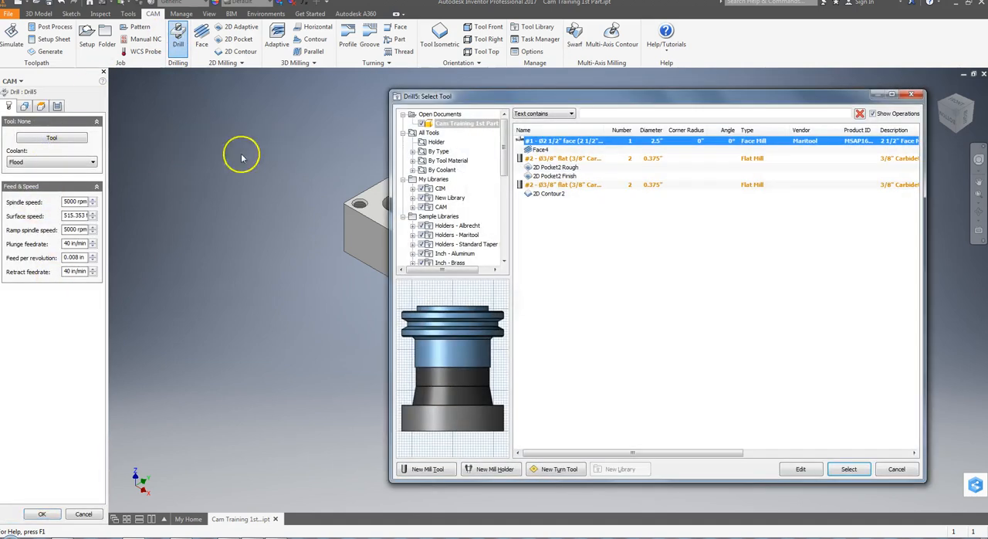
{"action": "left_click", "coordinate": [439, 207]}
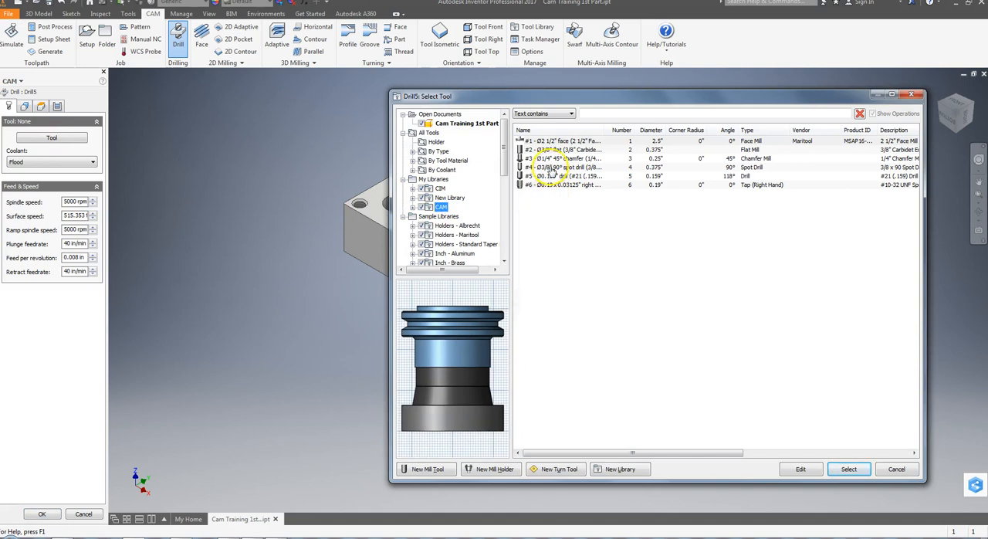
{"action": "left_click", "coordinate": [550, 167]}
{"action": "left_click", "coordinate": [847, 468]}
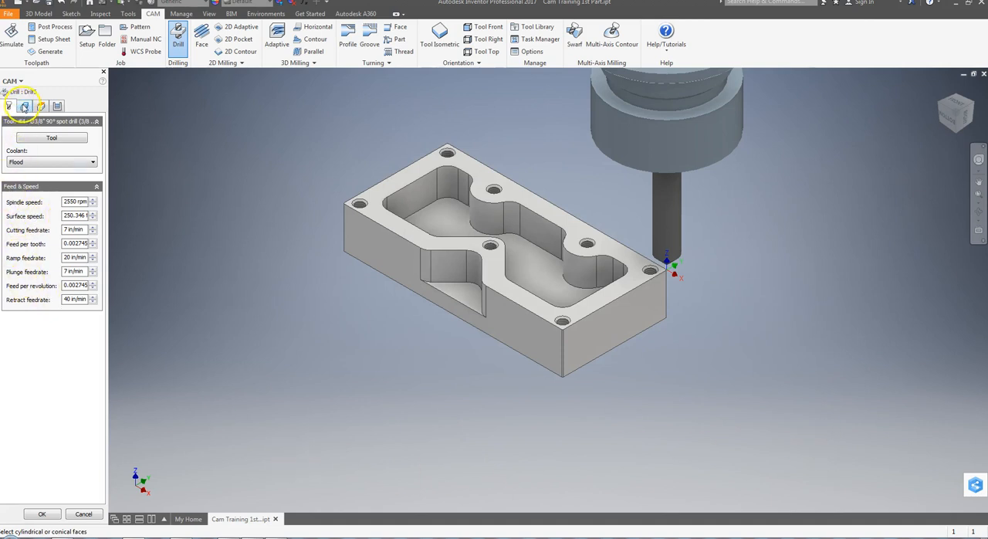
Set the hole mode to Selected faces and pick the chamfer faces of all seven tapped holes on the part's upper face.
{"action": "left_click", "coordinate": [24, 106]}
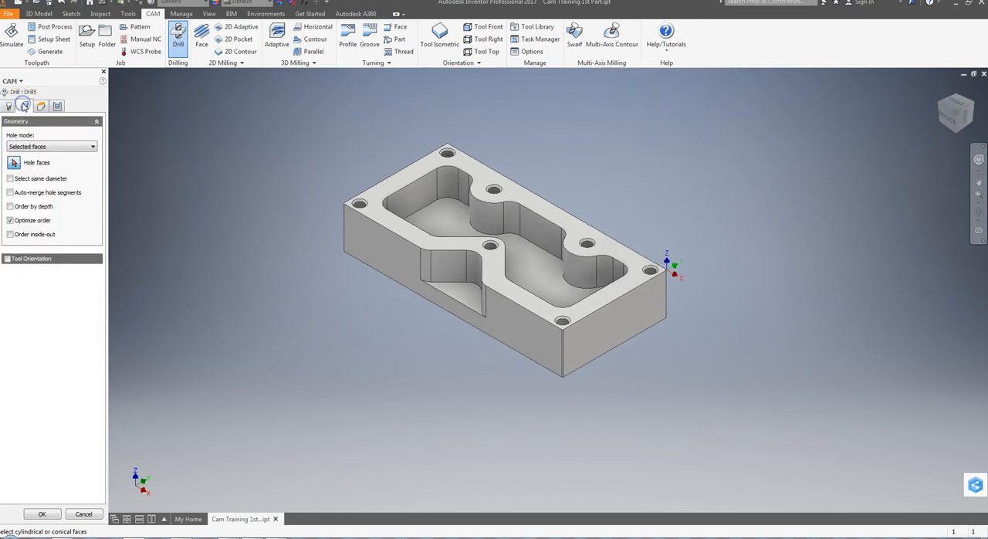
{"action": "left_click", "coordinate": [48, 148]}
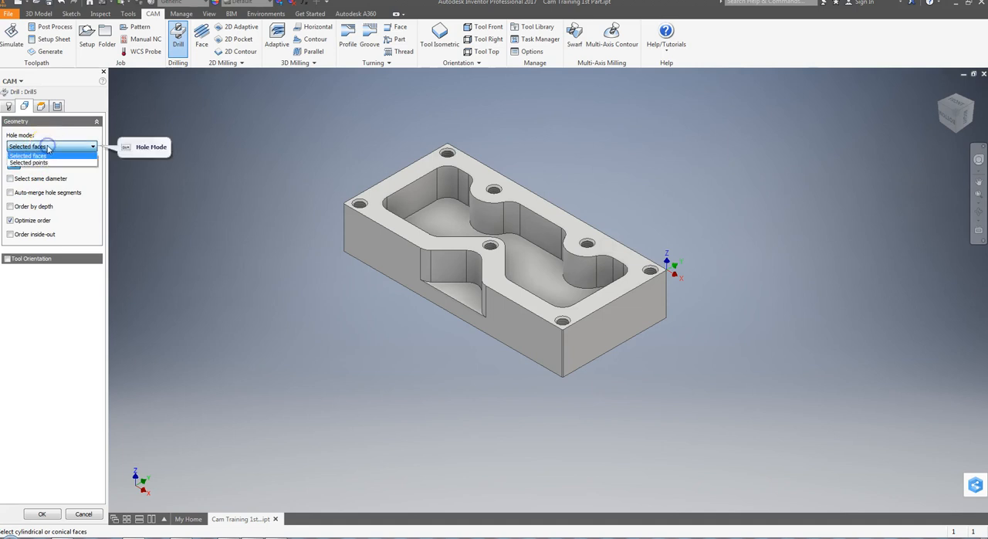
{"action": "left_click", "coordinate": [47, 155]}
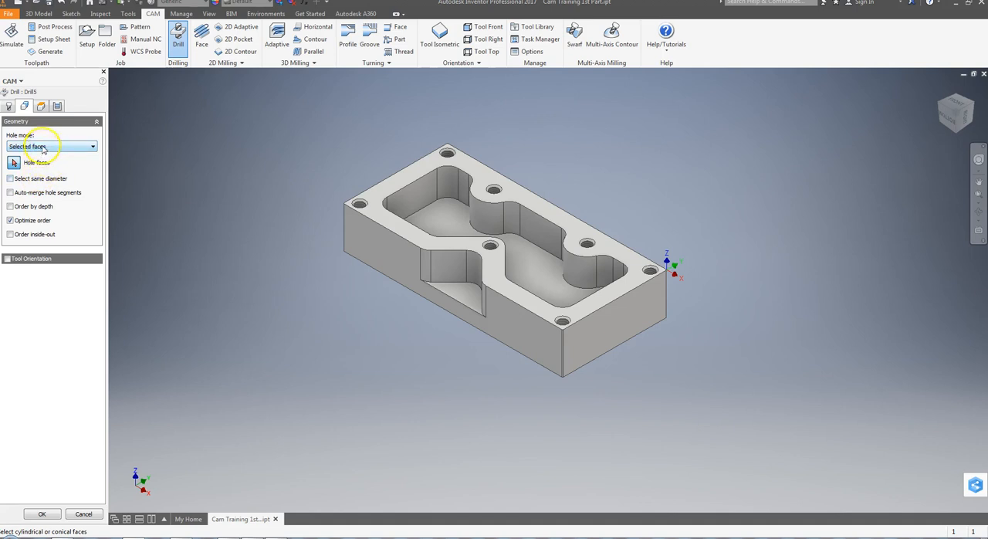
{"action": "scroll", "coordinate": [363, 206], "scroll_direction": "up", "scroll_amount": 4}
{"action": "scroll", "coordinate": [362, 206], "scroll_direction": "down", "scroll_amount": 9}
{"action": "left_click", "coordinate": [350, 194]}
{"action": "left_click", "coordinate": [351, 182]}
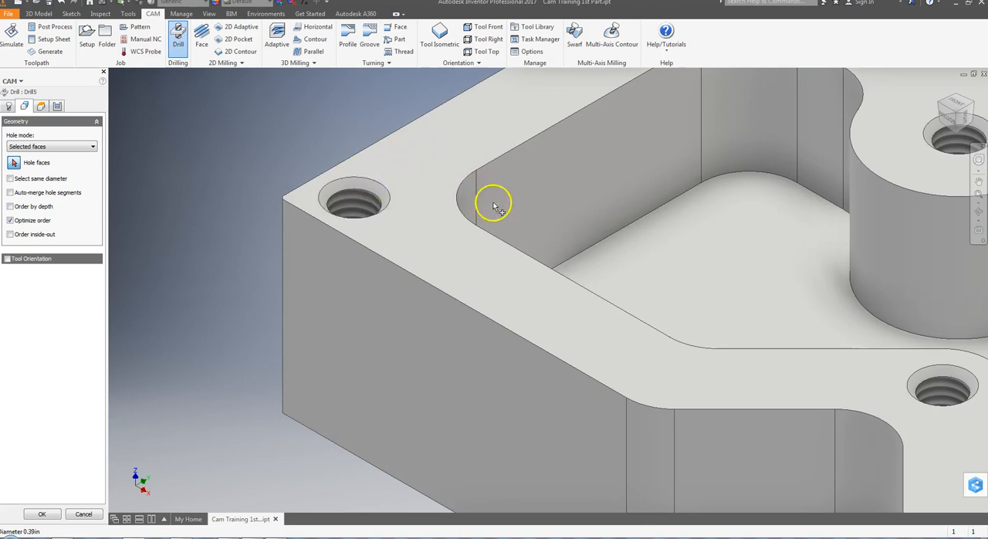
{"action": "scroll", "coordinate": [494, 204], "scroll_direction": "down", "scroll_amount": 5}
{"action": "left_click", "coordinate": [445, 202]}
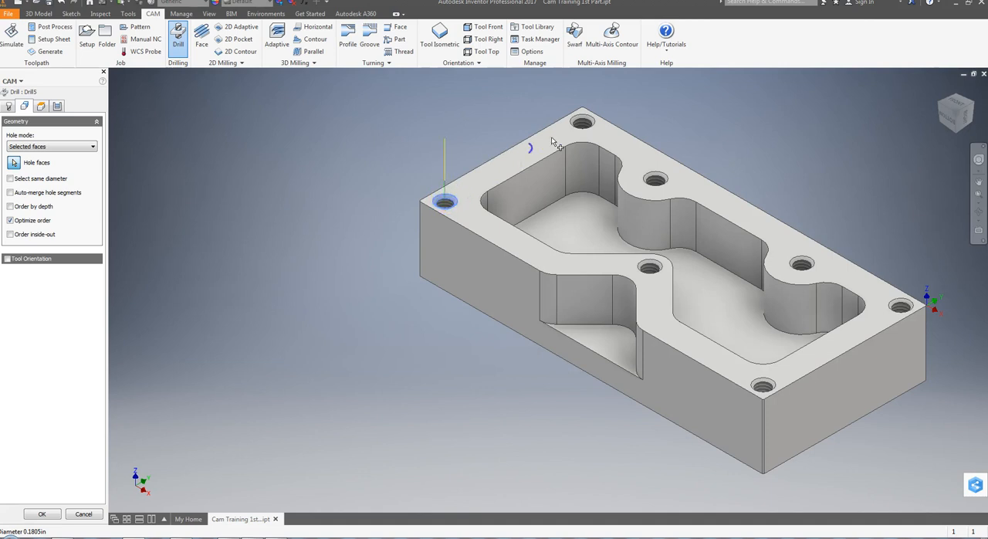
{"action": "left_click", "coordinate": [579, 126]}
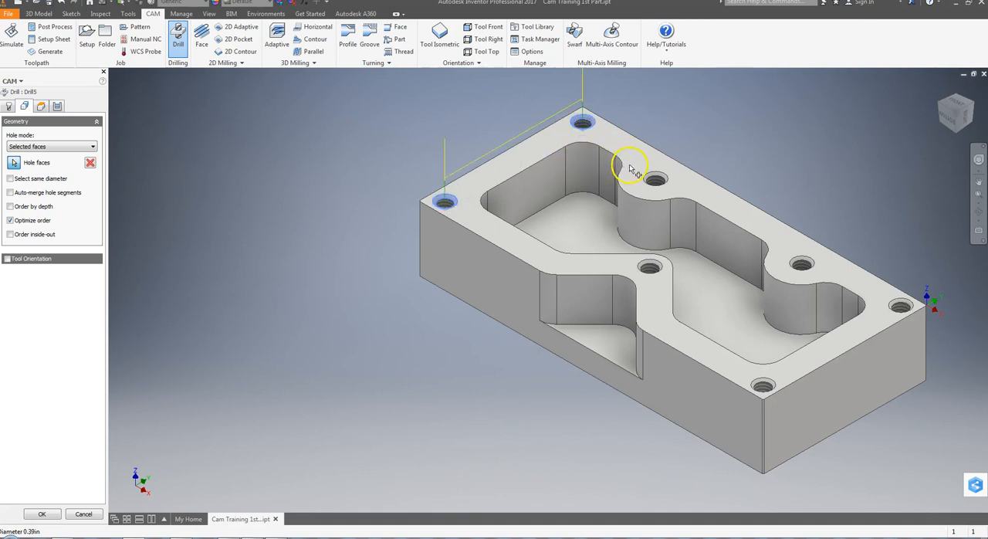
{"action": "left_click", "coordinate": [654, 179]}
{"action": "left_click", "coordinate": [800, 261]}
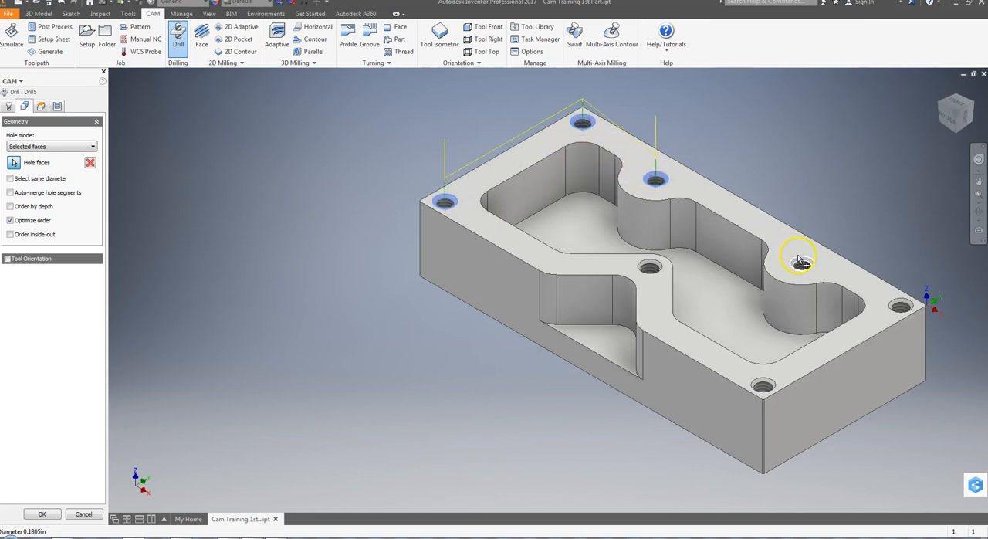
{"action": "left_click", "coordinate": [901, 304]}
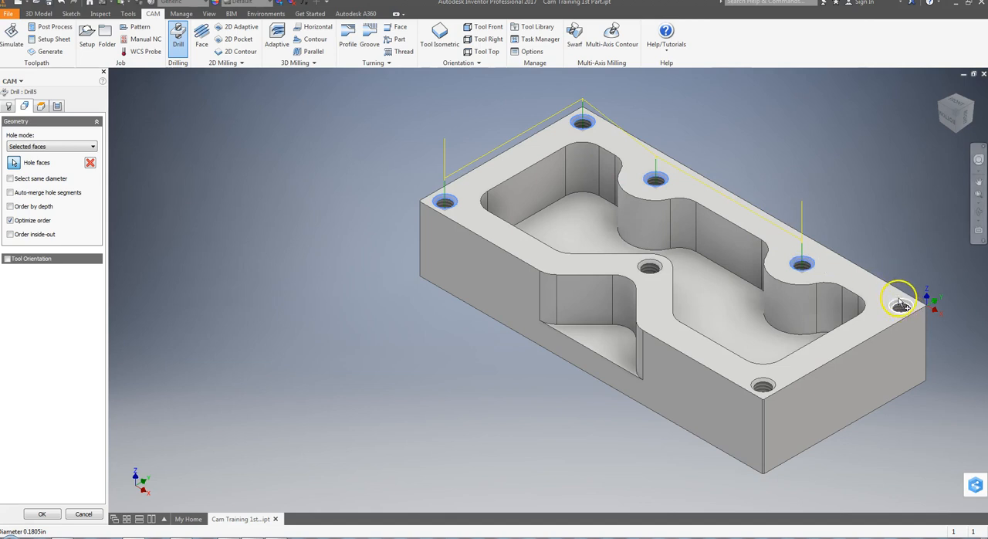
{"action": "left_click", "coordinate": [763, 387]}
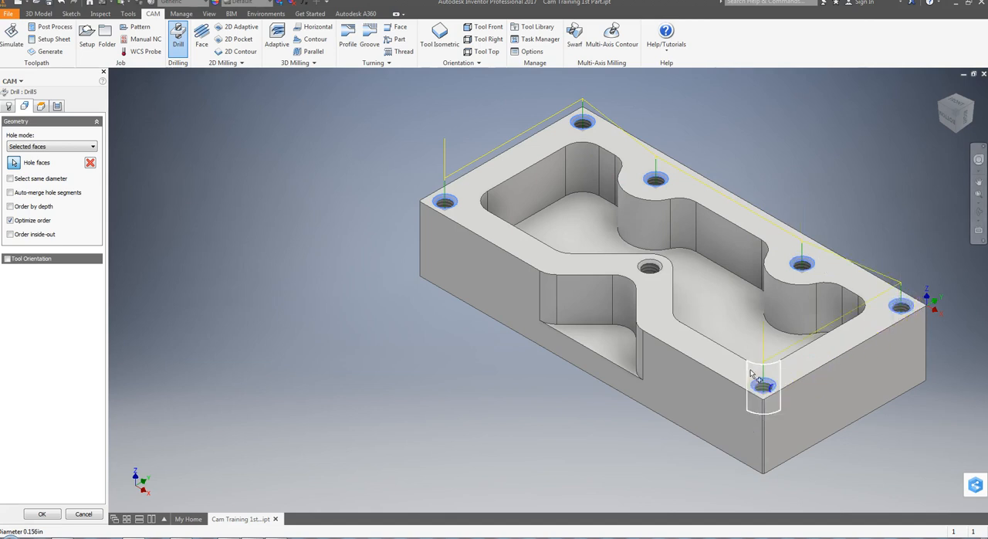
{"action": "left_click", "coordinate": [650, 269]}
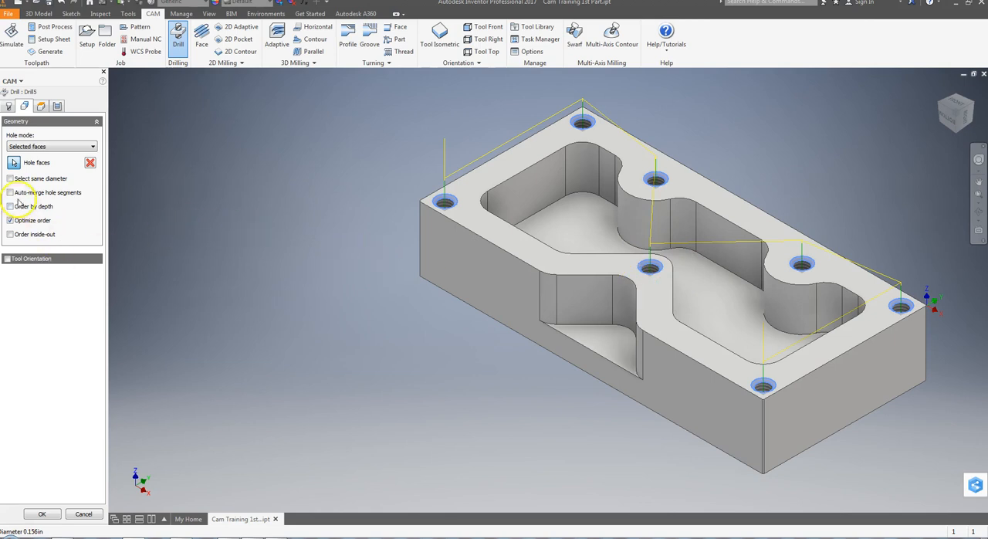
Reference the drill operation's clearance height to Model top with a 0.1 in offset.
{"action": "left_click", "coordinate": [39, 105]}
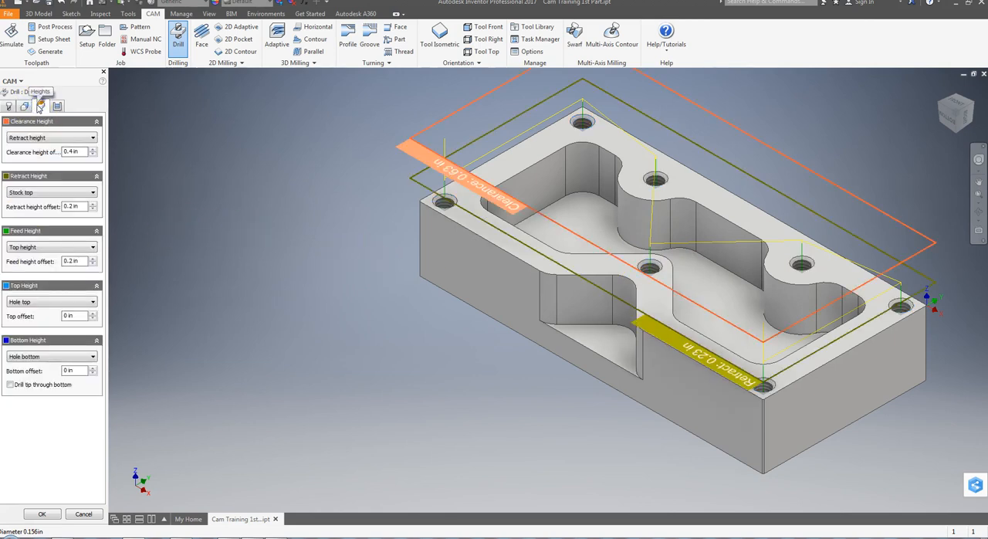
{"action": "left_click", "coordinate": [70, 138]}
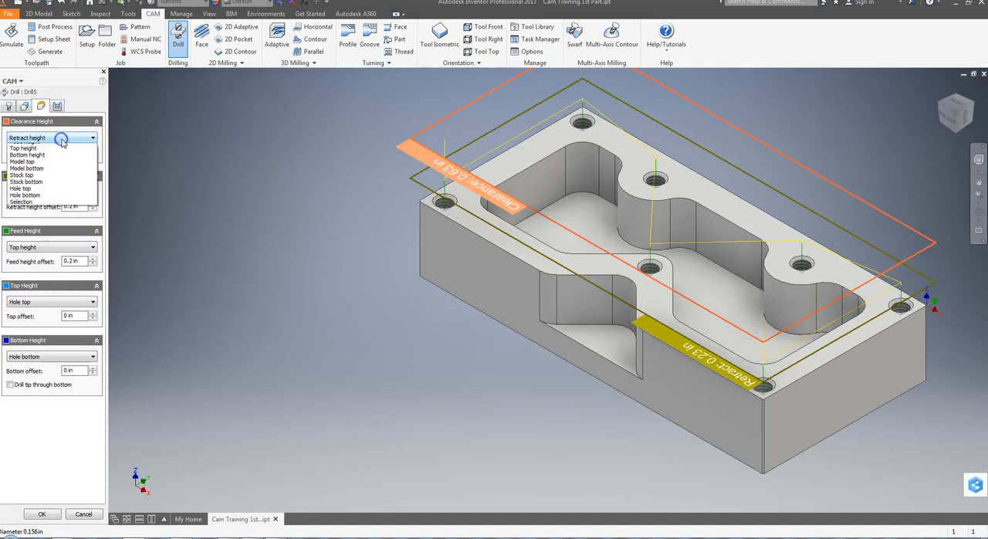
{"action": "left_click", "coordinate": [22, 174]}
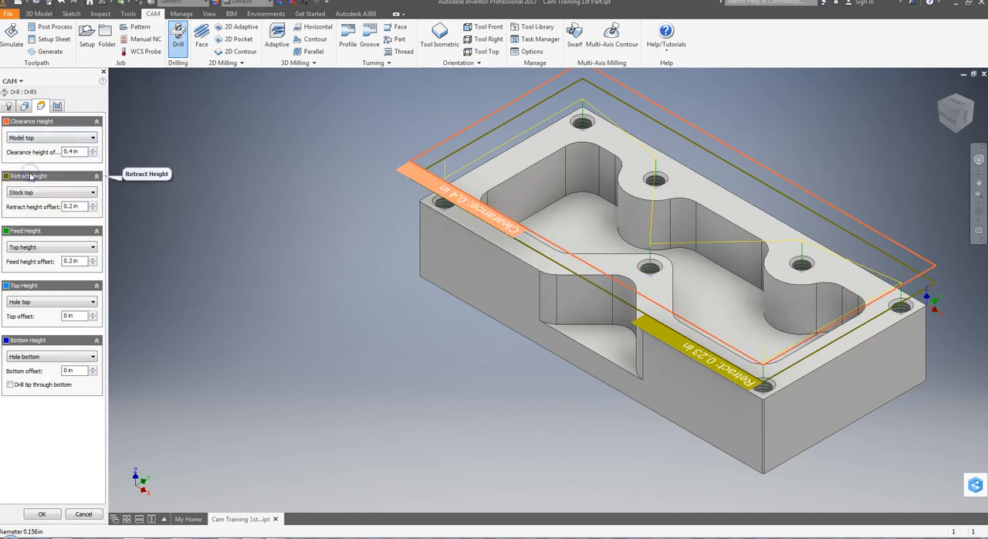
{"action": "left_click_drag", "start_coordinate": [79, 152], "coordinate": [44, 158]}
{"action": "type", "text": "0.1"}
{"action": "key", "text": "Return"}
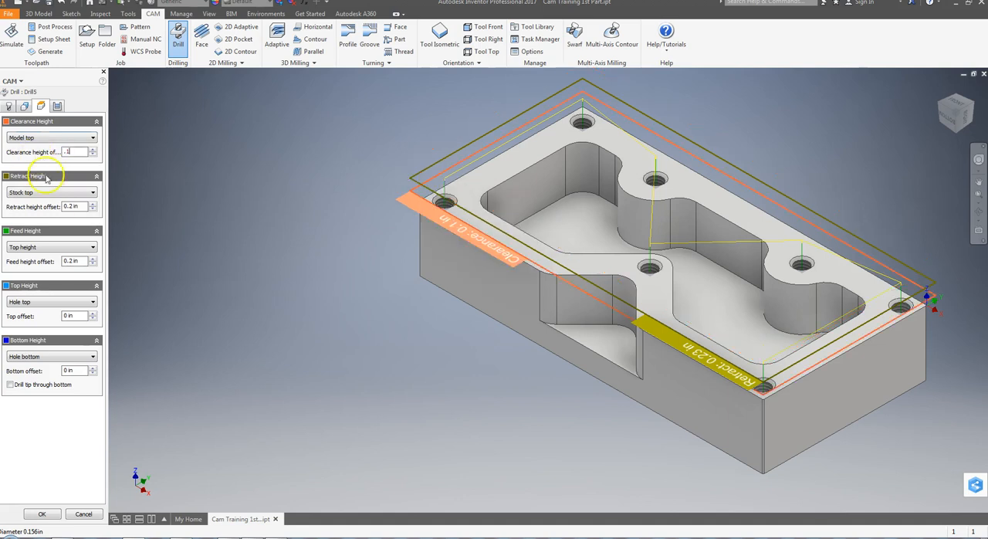
Set the clearance offset to 1 in and reference the retract height to Model top with a 0.1 in offset.
{"action": "left_click", "coordinate": [46, 192]}
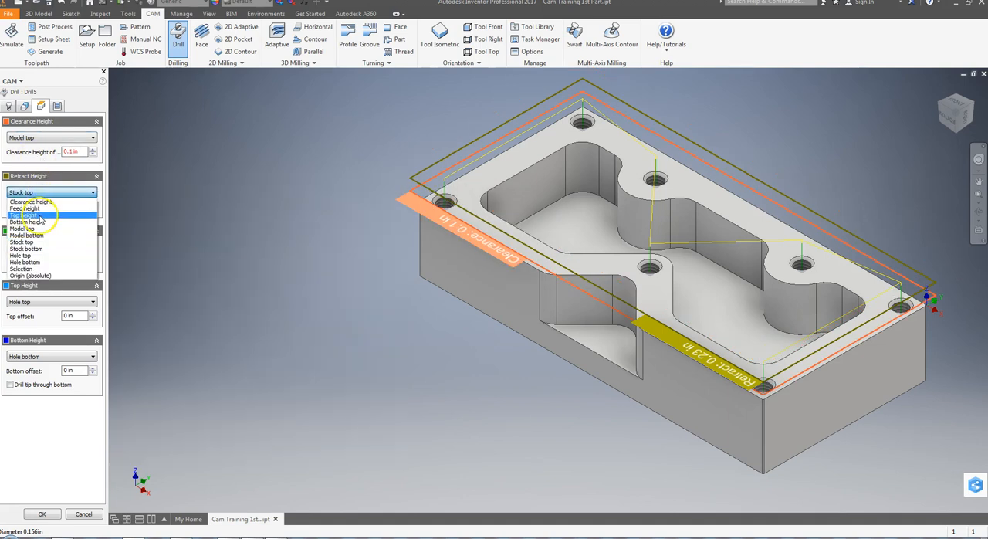
{"action": "left_click", "coordinate": [30, 229]}
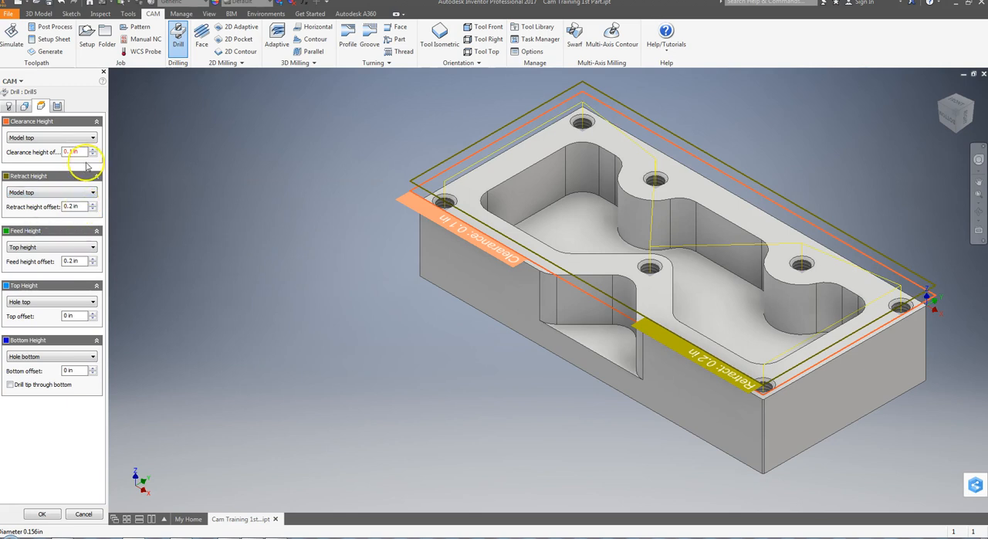
{"action": "left_click_drag", "start_coordinate": [82, 152], "coordinate": [56, 154]}
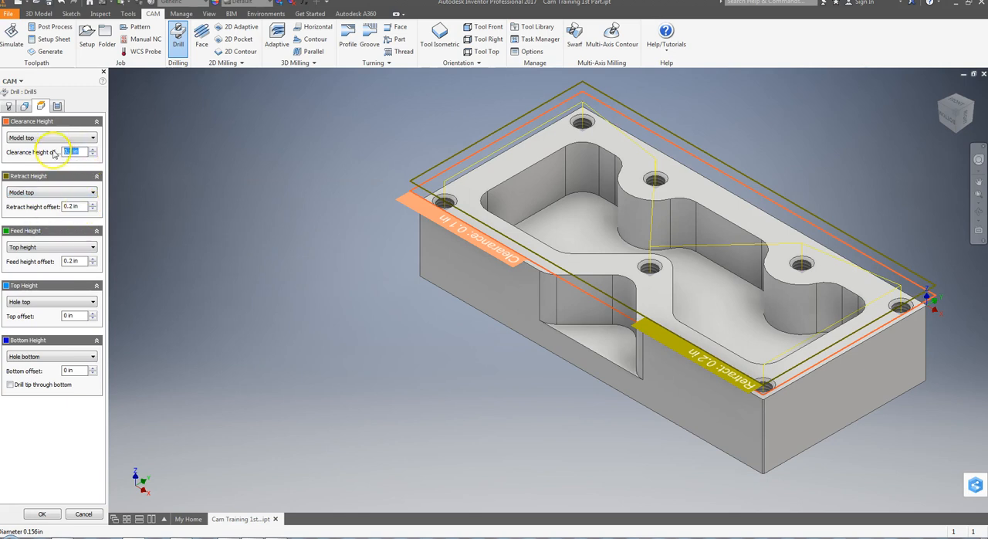
{"action": "type", "text": "1"}
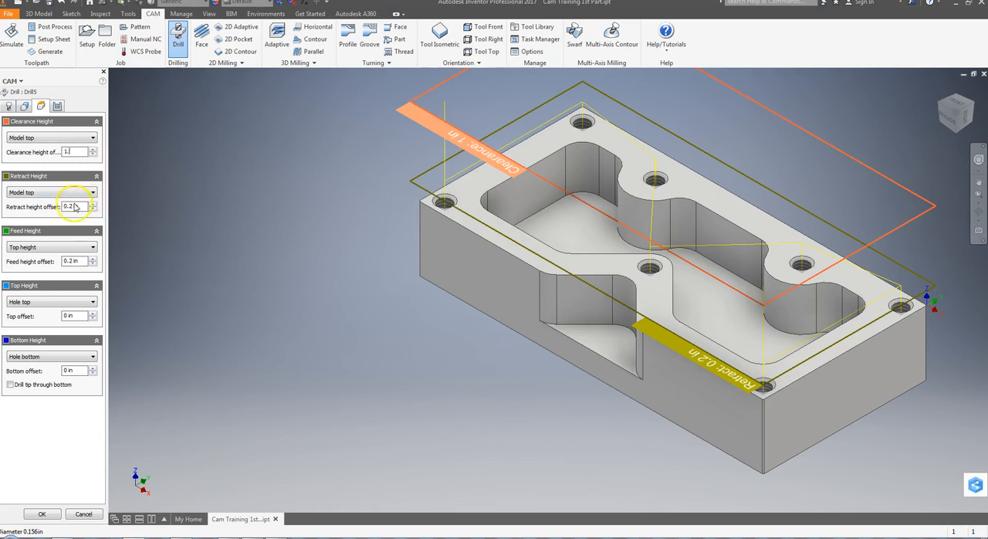
{"action": "left_click_drag", "start_coordinate": [82, 206], "coordinate": [53, 209]}
{"action": "type", "text": ".1"}
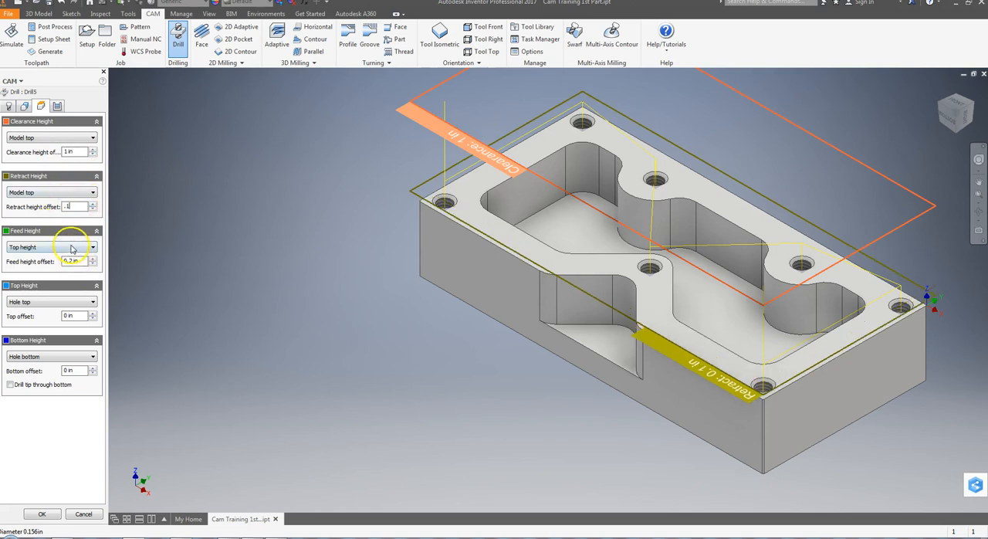
Reference the feed height to Model top with a 0.1 in offset, and reference the top height to Model top.
{"action": "left_click", "coordinate": [64, 248]}
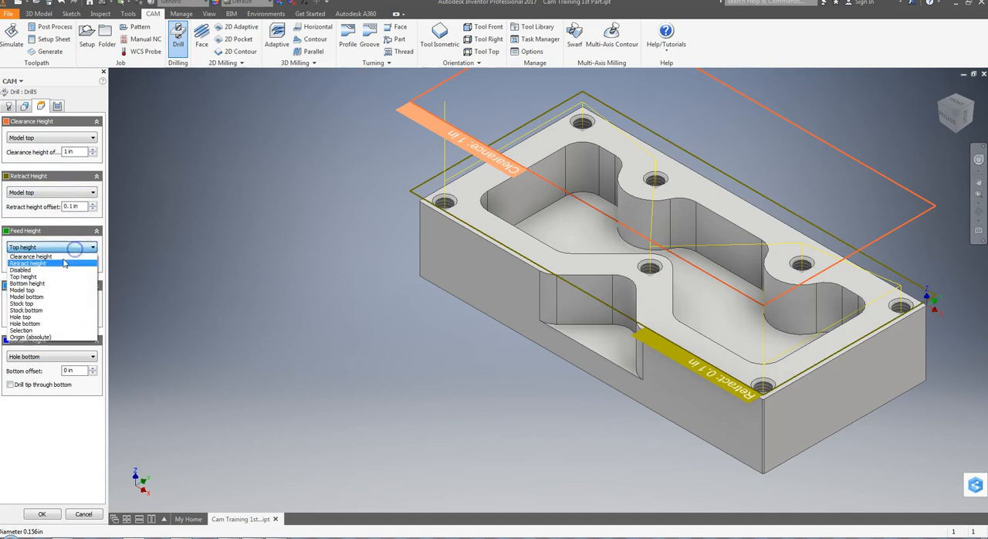
{"action": "left_click", "coordinate": [31, 290]}
{"action": "left_click_drag", "start_coordinate": [82, 261], "coordinate": [56, 264]}
{"action": "type", "text": ".1"}
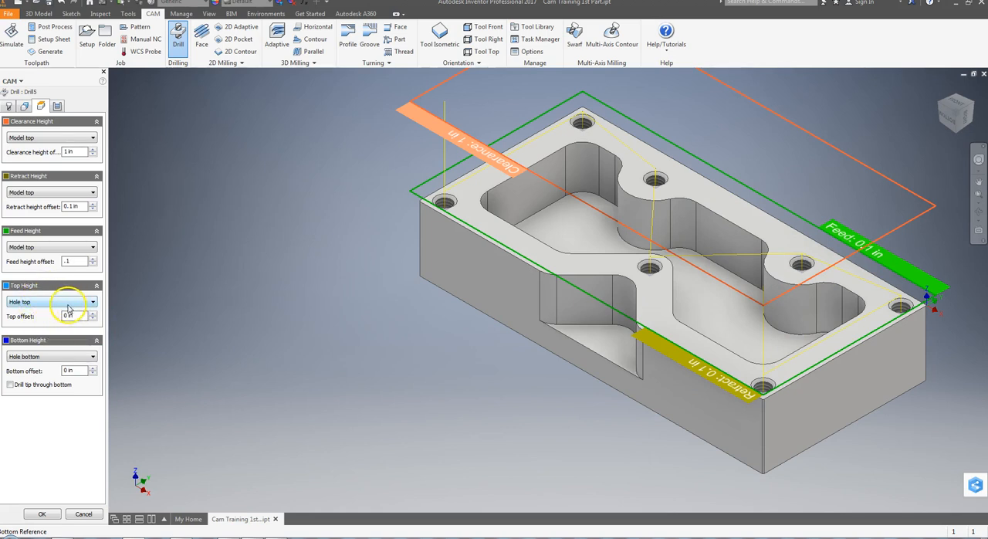
{"action": "left_click", "coordinate": [29, 303]}
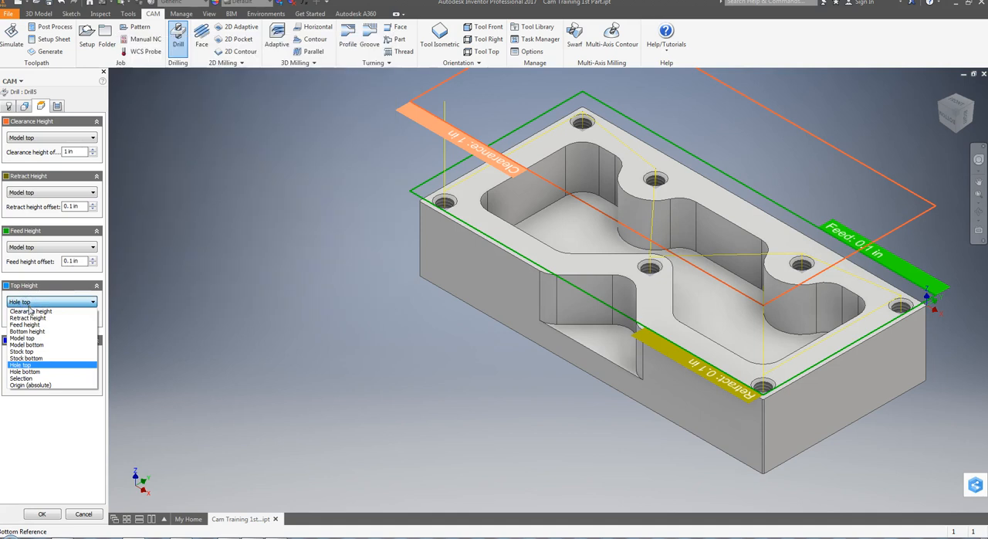
{"action": "left_click", "coordinate": [24, 337]}
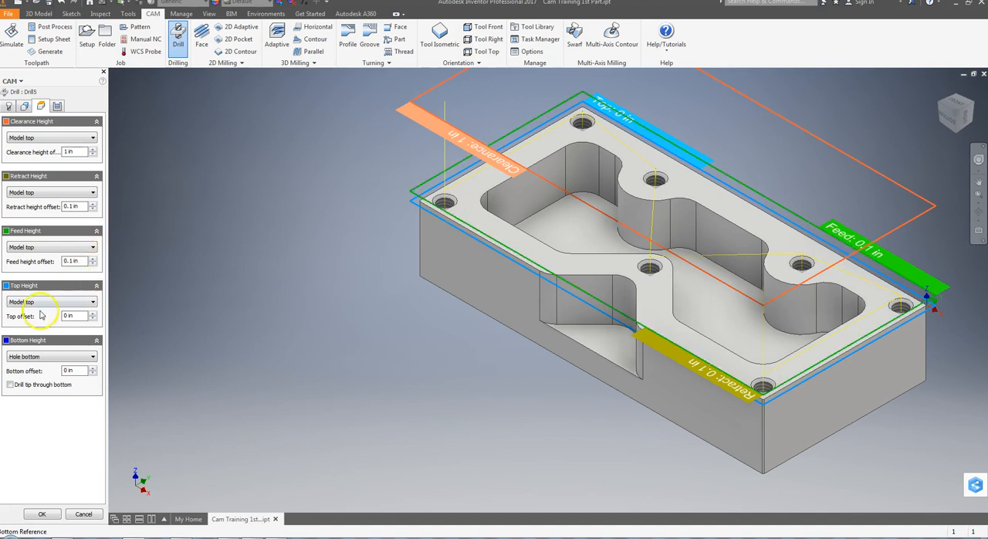
Reference the bottom height to Model top with a 0.106 in offset and accept the drill operation.
{"action": "left_click", "coordinate": [35, 355]}
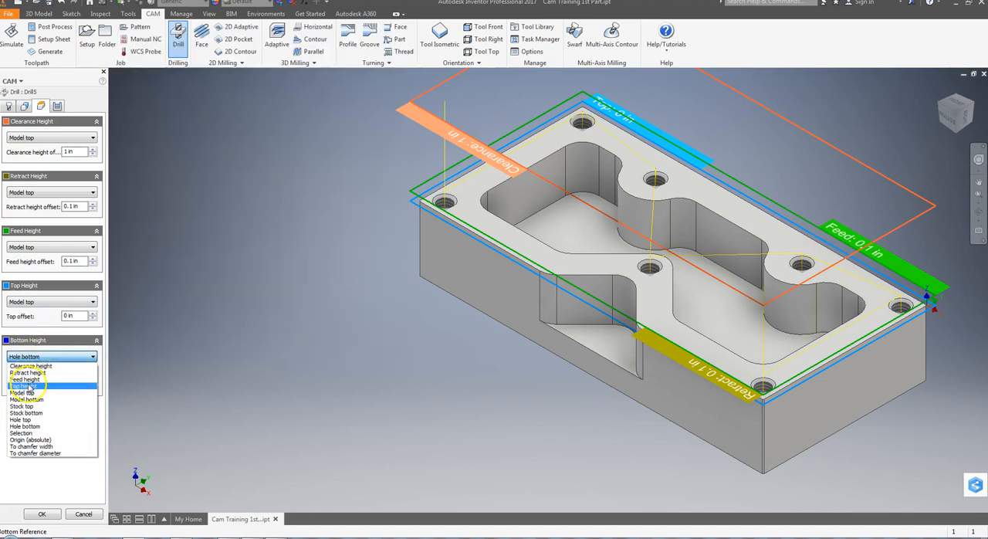
{"action": "left_click", "coordinate": [23, 392]}
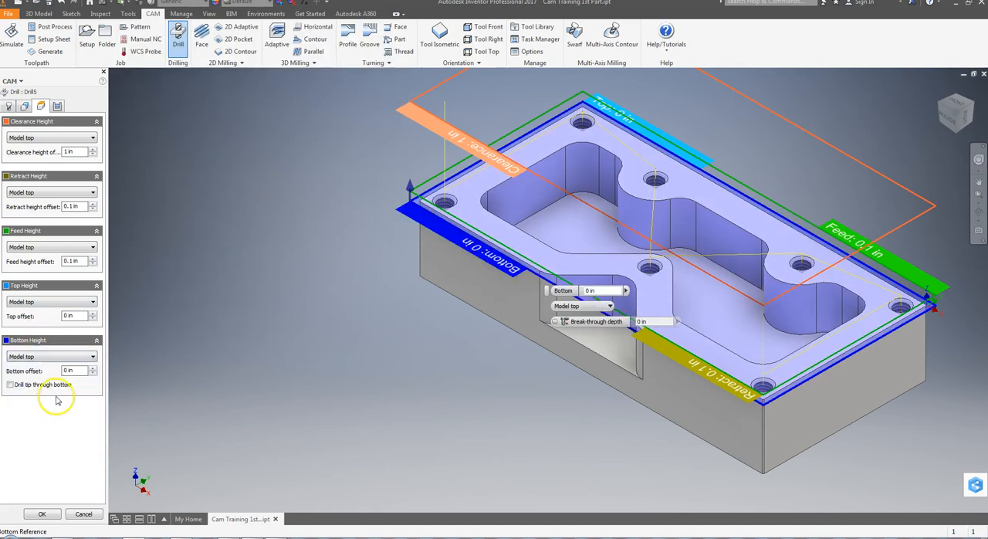
{"action": "left_click", "coordinate": [81, 370]}
{"action": "type", "text": "-.106"}
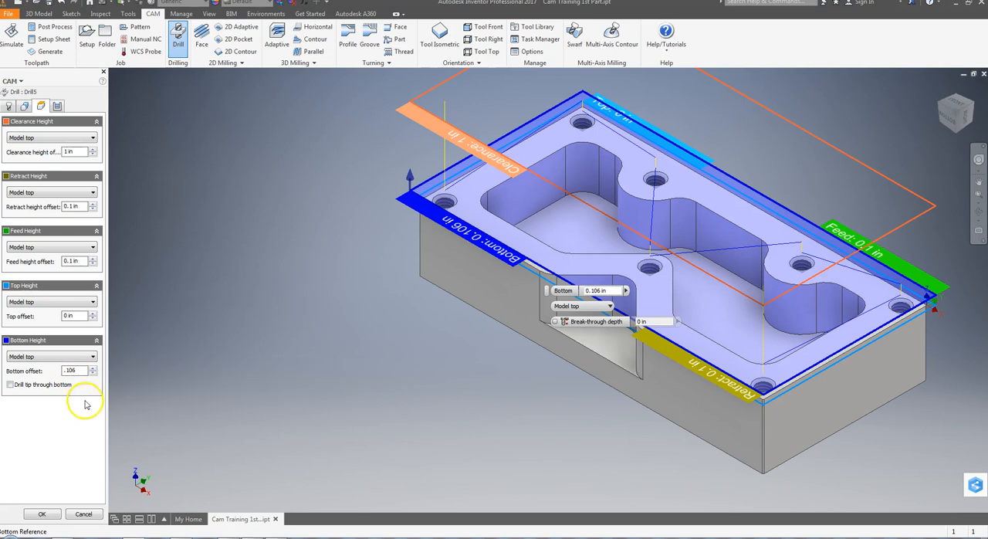
{"action": "left_click", "coordinate": [57, 515]}
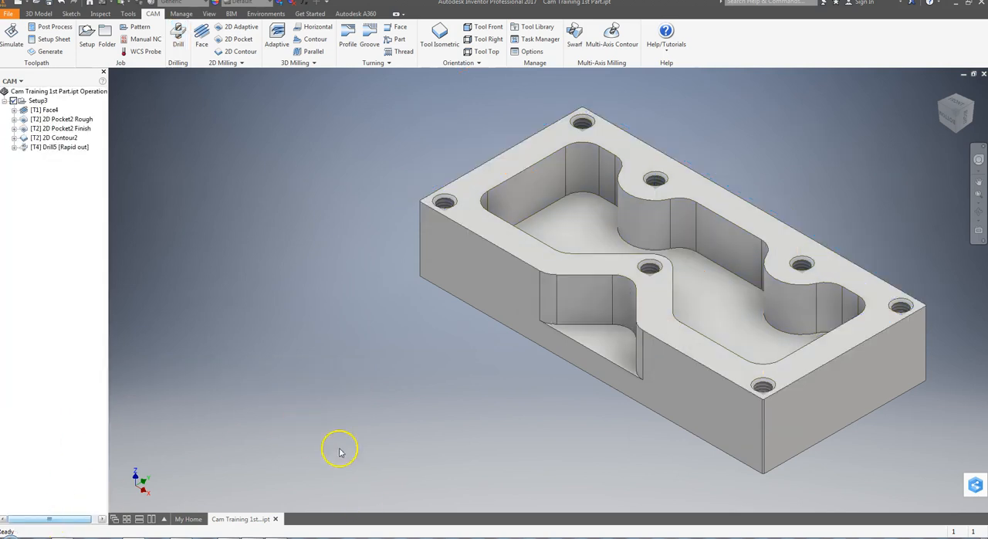
Simulate the Face4 and Drill5 operations together and pause the playback during the drilling.
{"action": "left_click", "coordinate": [48, 110]}
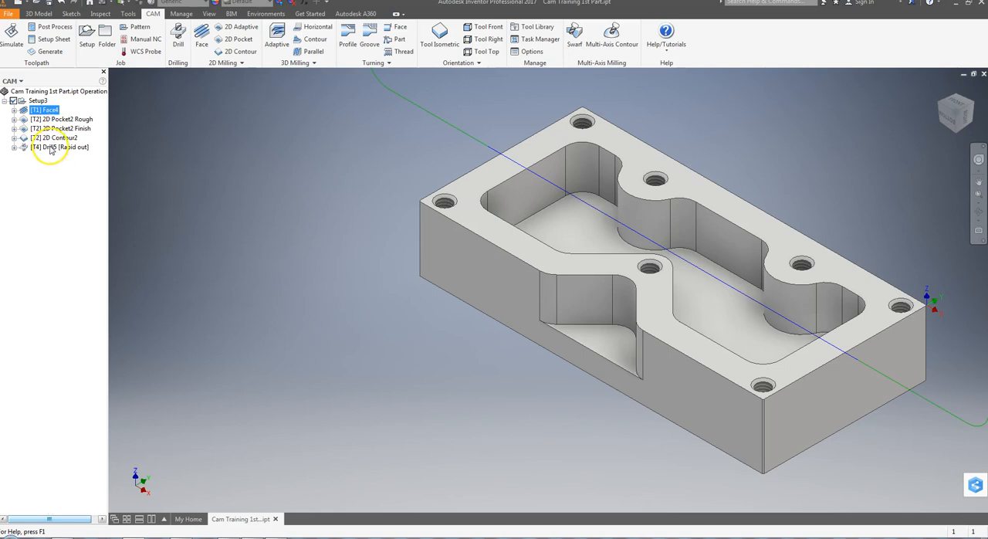
{"action": "left_click", "coordinate": [50, 148], "text": "ctrl"}
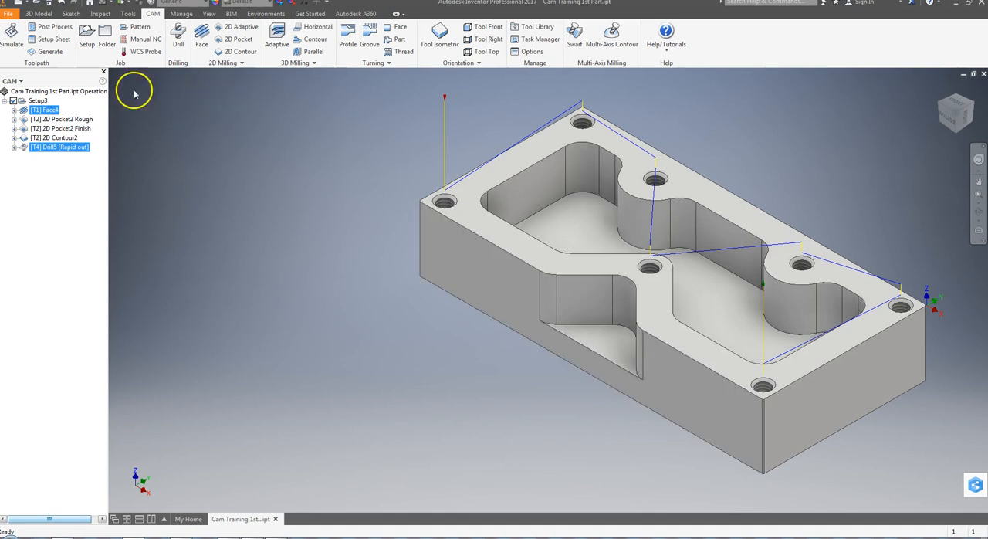
{"action": "left_click", "coordinate": [11, 31]}
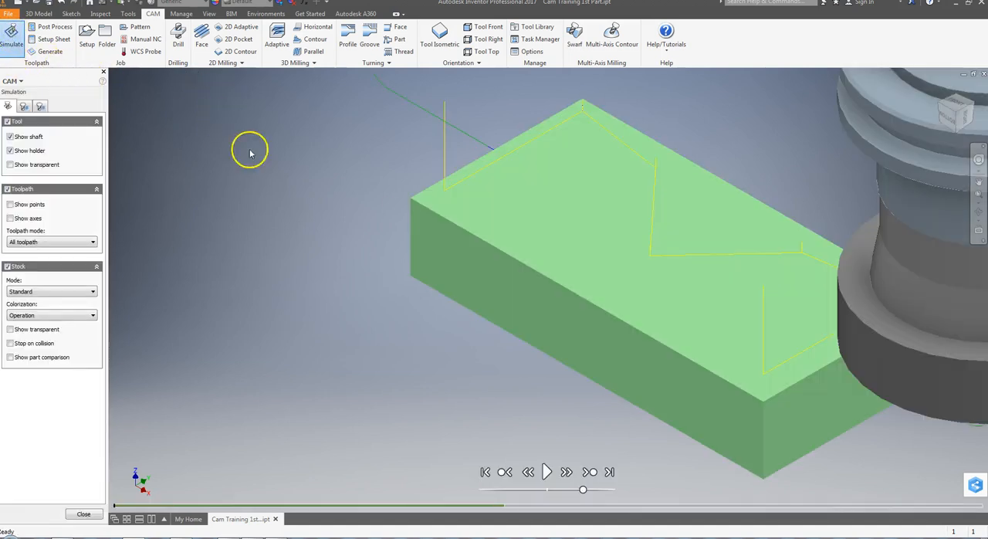
{"action": "left_click", "coordinate": [546, 472]}
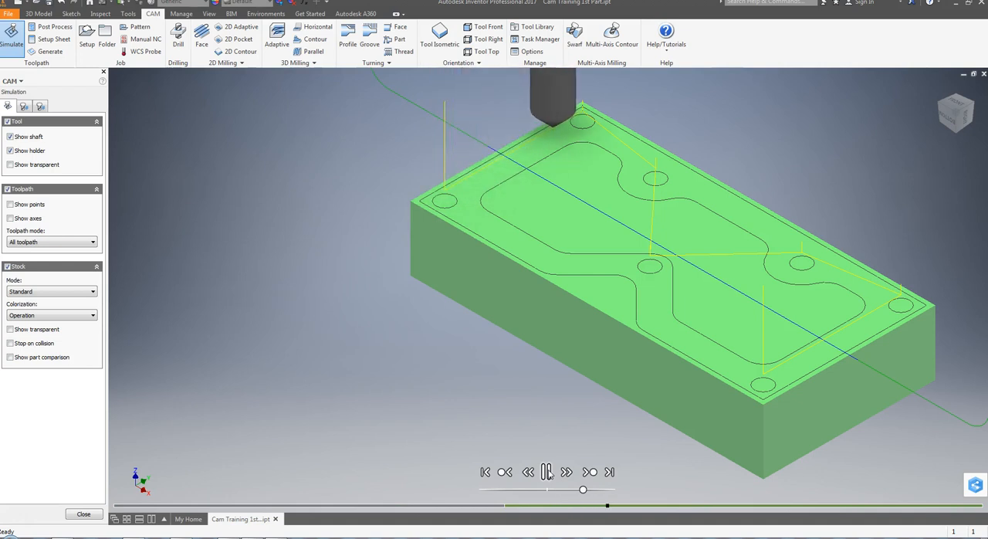
{"action": "left_click", "coordinate": [547, 472]}
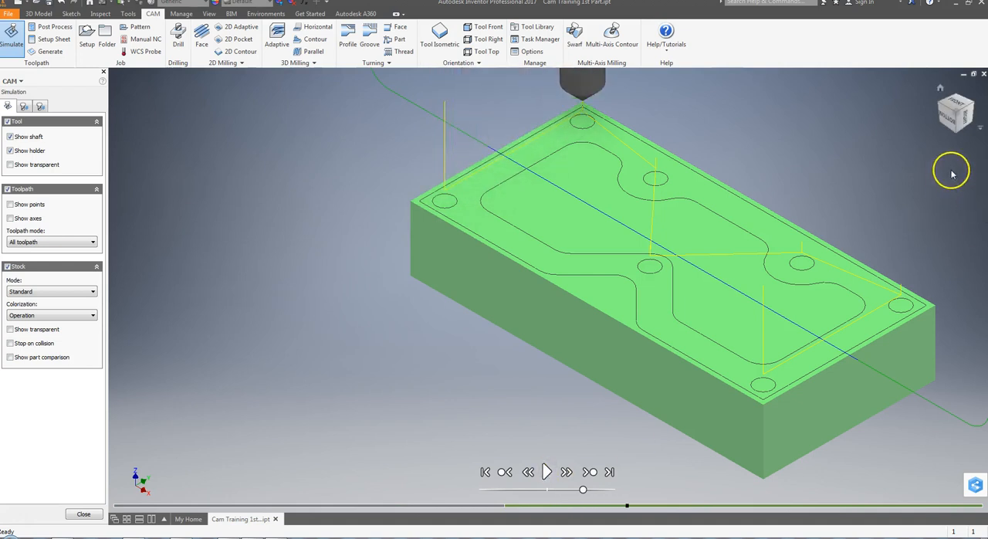
Play the rest of the drilling simulation from a side view to check the drill depth, and close the simulation.
{"action": "left_click", "coordinate": [956, 108]}
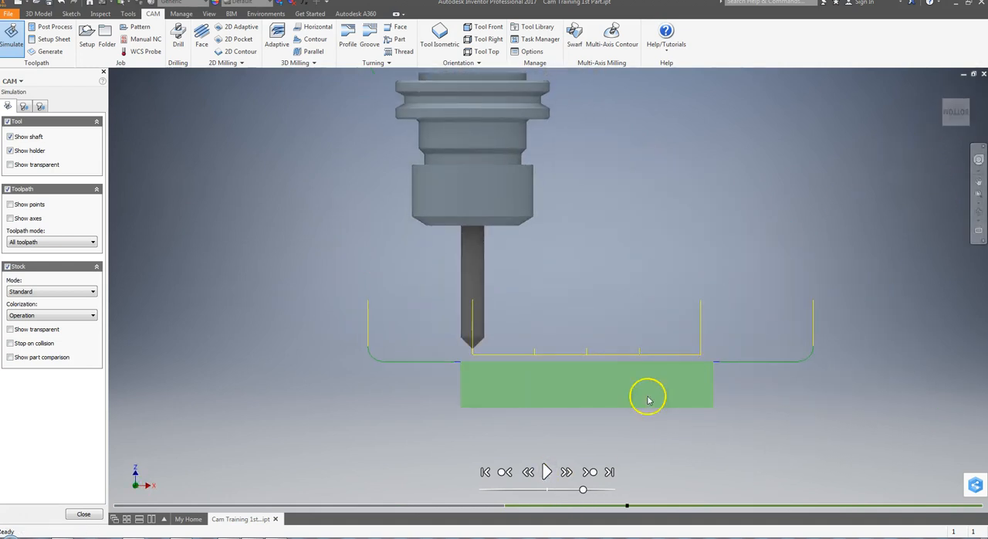
{"action": "scroll", "coordinate": [578, 435], "scroll_direction": "up", "scroll_amount": 5}
{"action": "scroll", "coordinate": [576, 436], "scroll_direction": "down", "scroll_amount": 6}
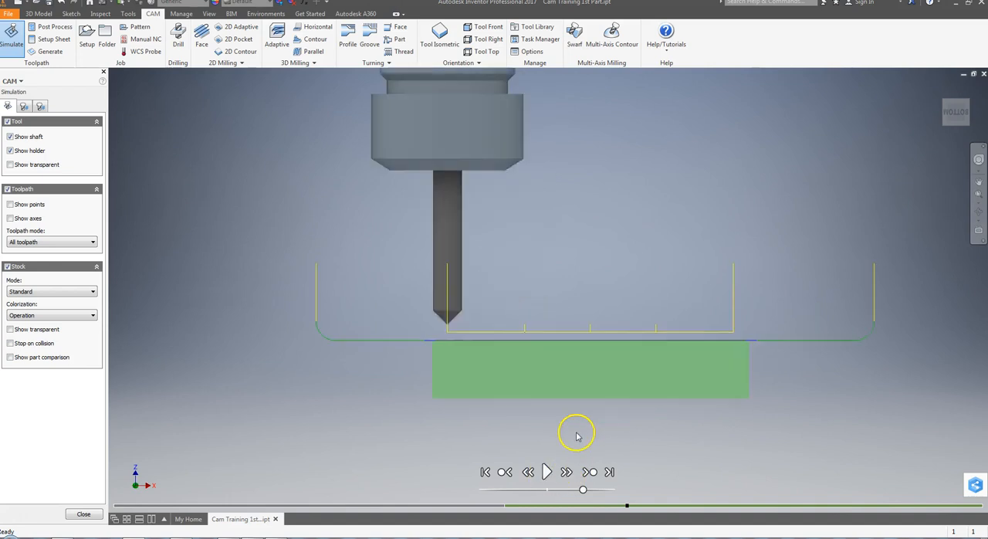
{"action": "scroll", "coordinate": [576, 436], "scroll_direction": "down", "scroll_amount": 3}
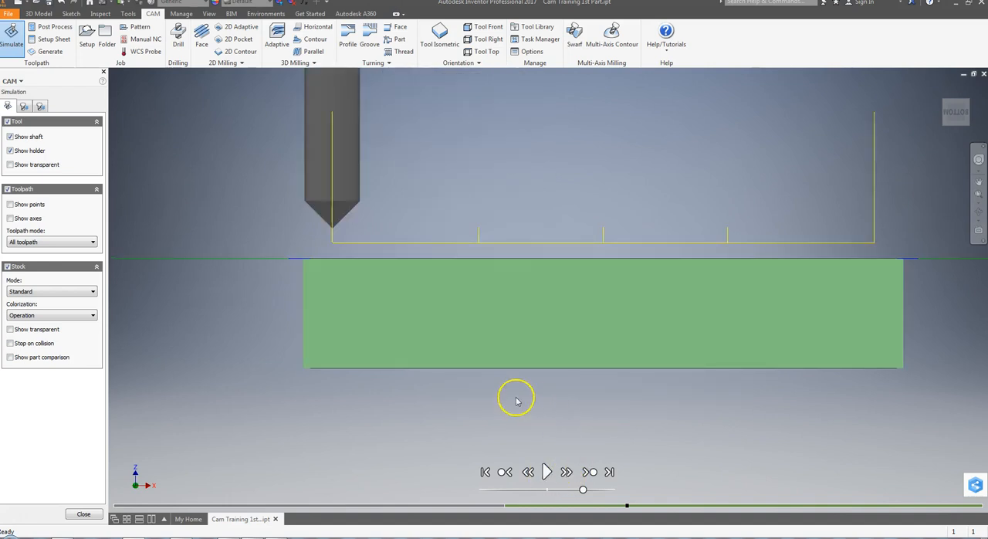
{"action": "left_click", "coordinate": [545, 472]}
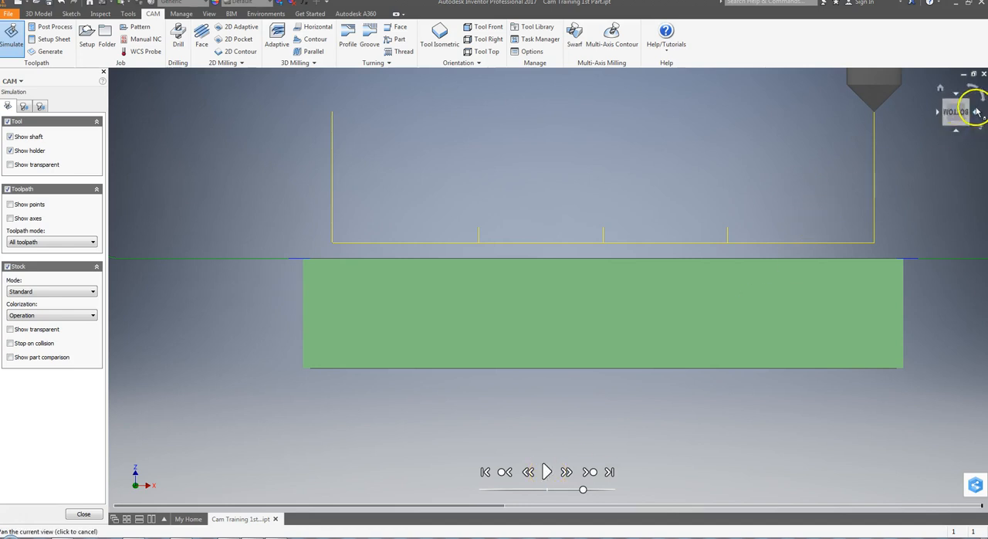
{"action": "left_click", "coordinate": [439, 34]}
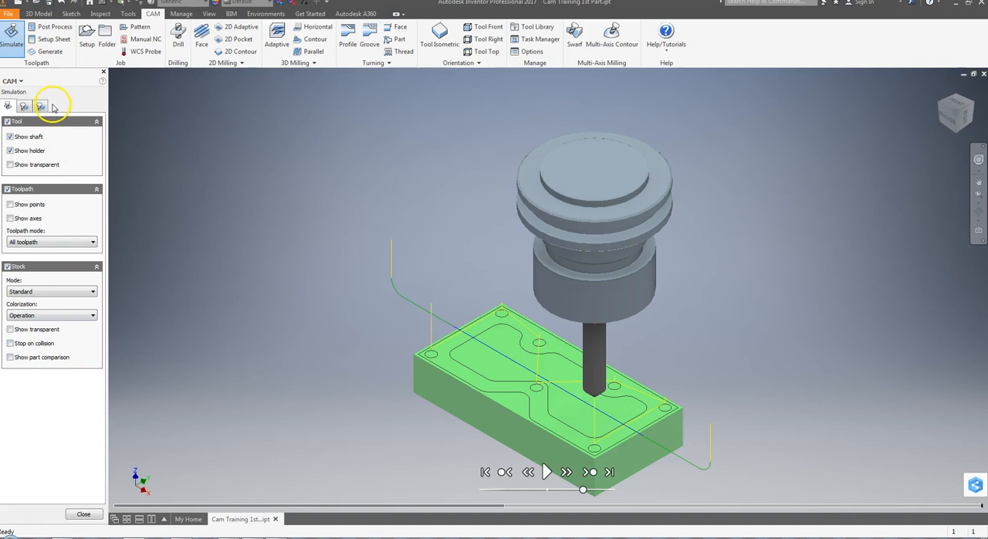
{"action": "left_click", "coordinate": [83, 514]}
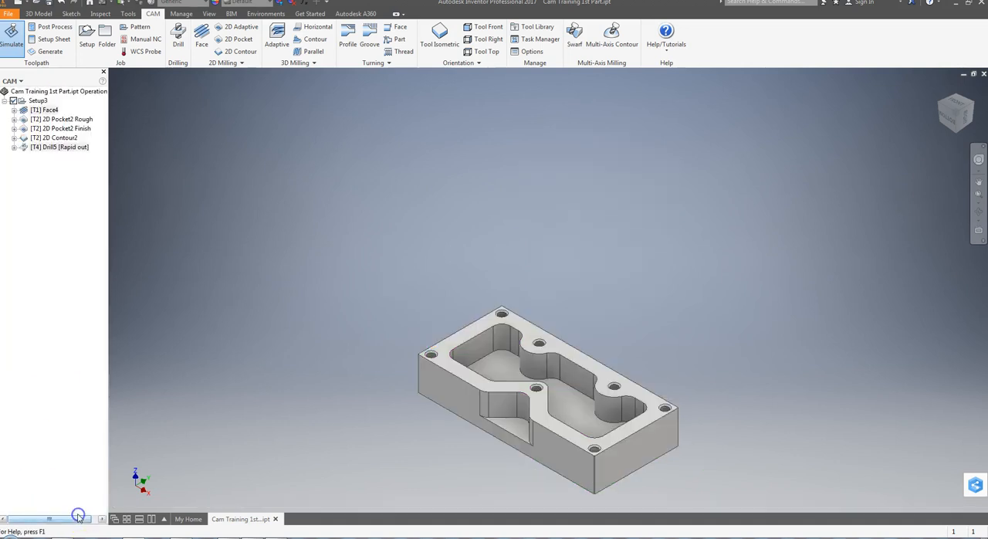
Set the Drill5 operation's bottom height offset to -0.106 in and check the drill tip depth from the front.
{"action": "double_click", "coordinate": [59, 146]}
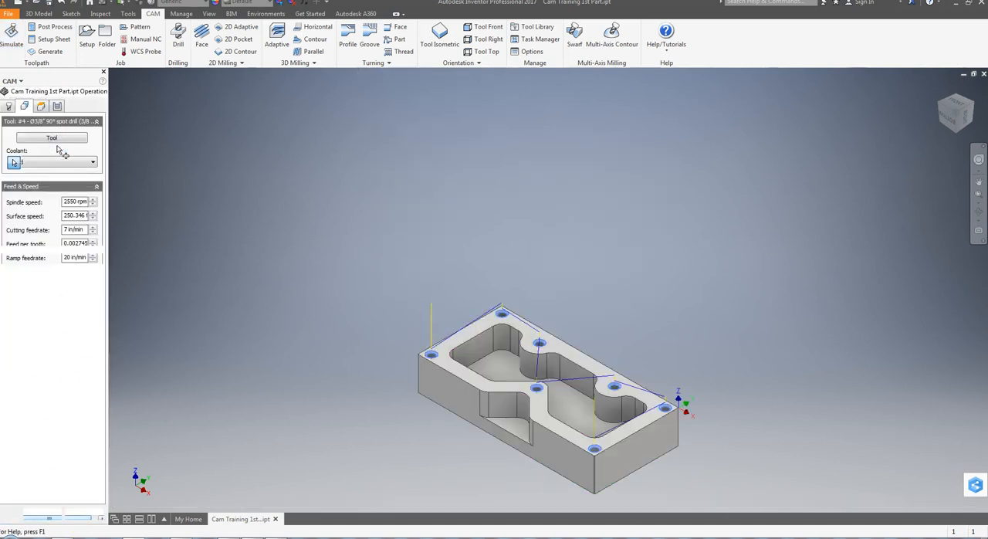
{"action": "left_click", "coordinate": [24, 105]}
{"action": "left_click", "coordinate": [58, 106]}
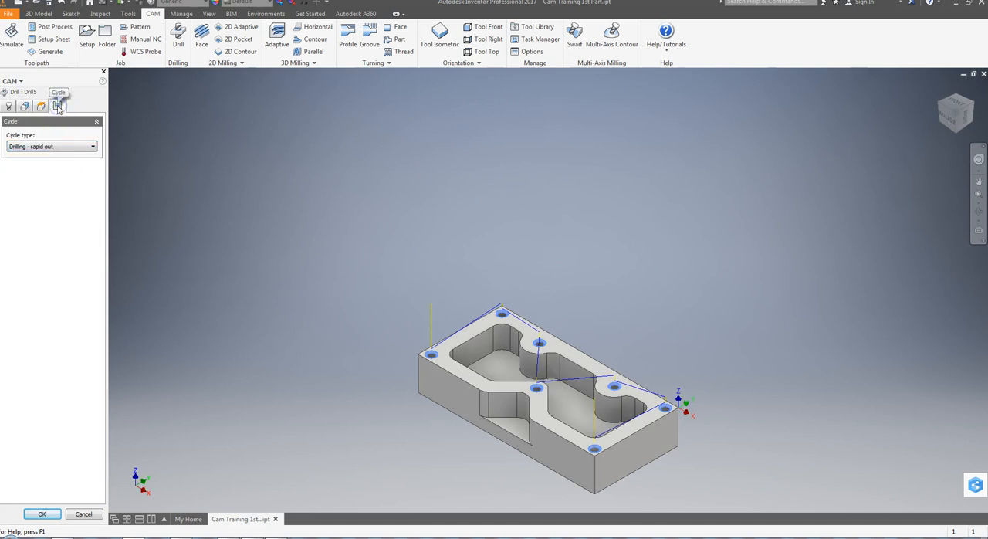
{"action": "left_click", "coordinate": [42, 106]}
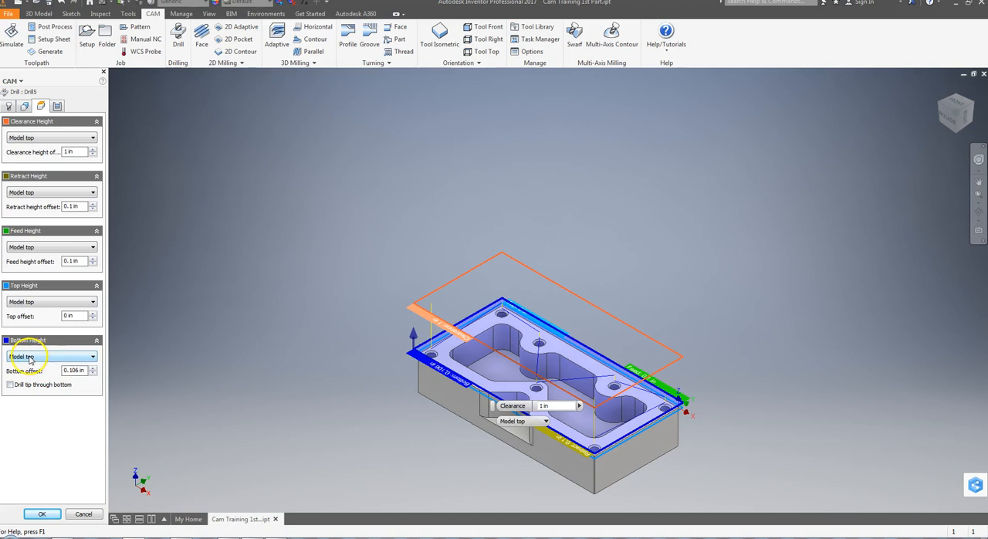
{"action": "left_click", "coordinate": [66, 371]}
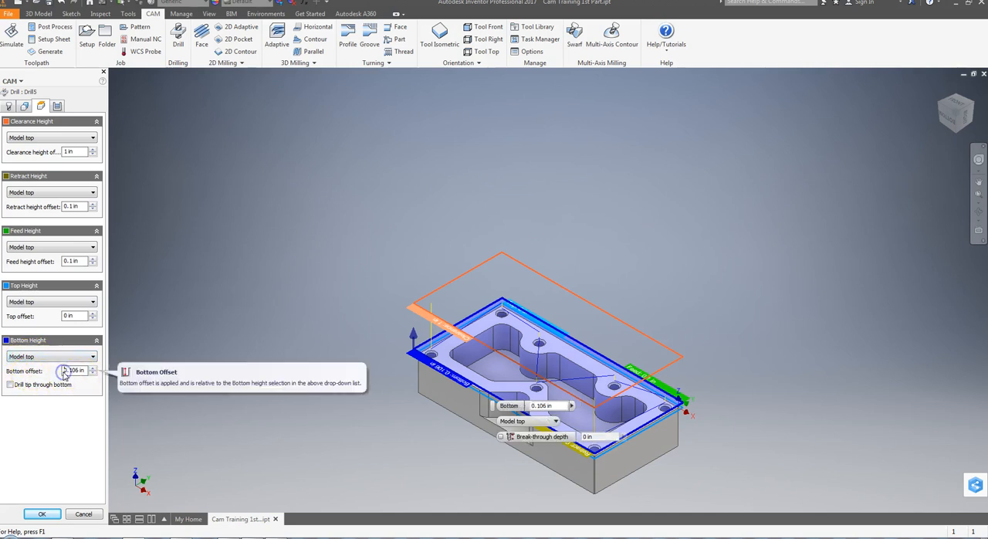
{"action": "type", "text": "-"}
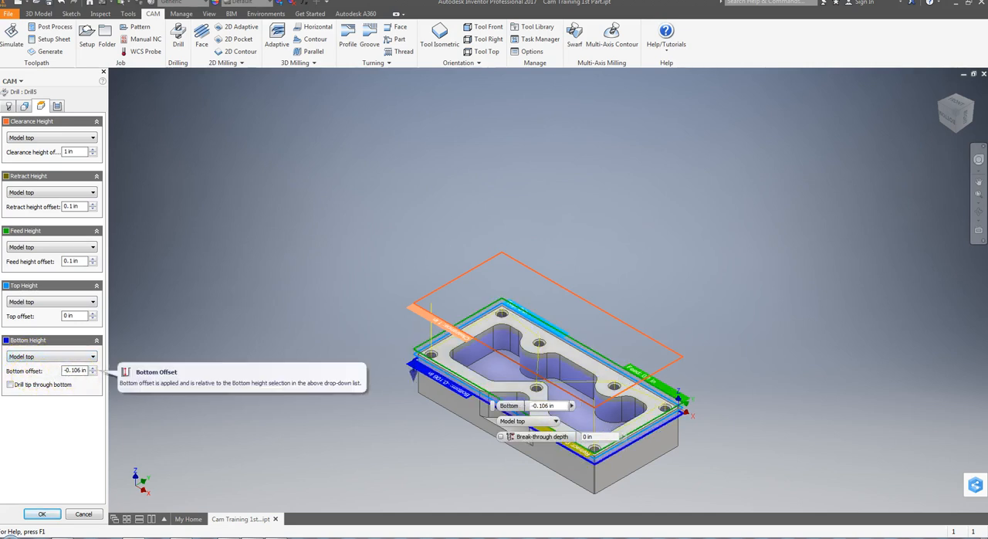
{"action": "scroll", "coordinate": [440, 409], "scroll_direction": "down", "scroll_amount": 3}
{"action": "scroll", "coordinate": [440, 409], "scroll_direction": "up", "scroll_amount": 8}
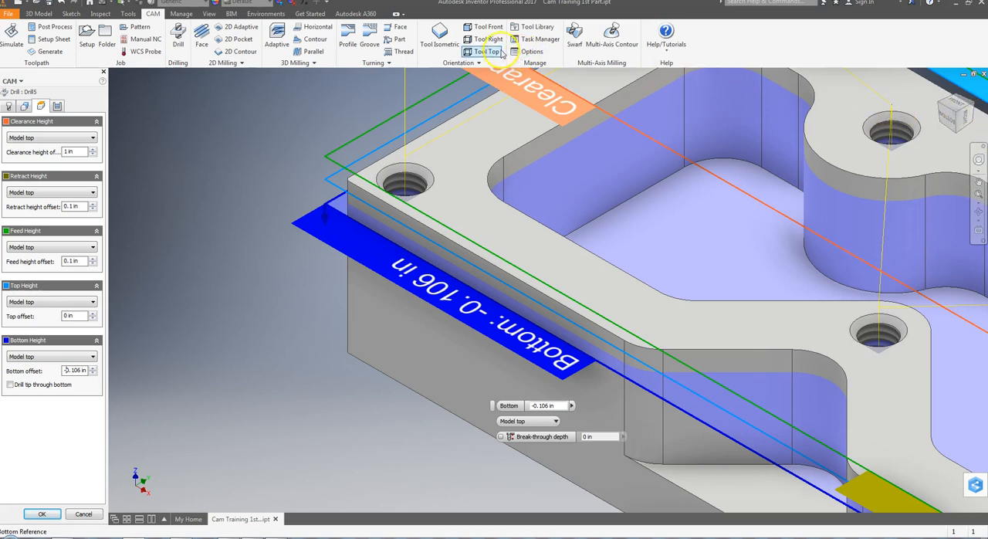
{"action": "left_click", "coordinate": [488, 28]}
{"action": "middle_click_drag", "start_coordinate": [324, 304], "coordinate": [656, 327]}
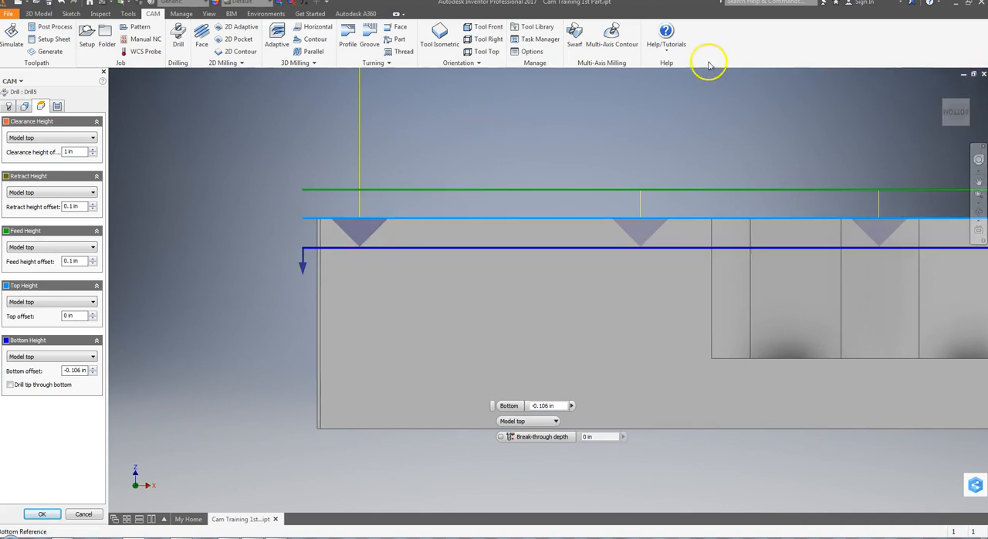
{"action": "left_click", "coordinate": [458, 46]}
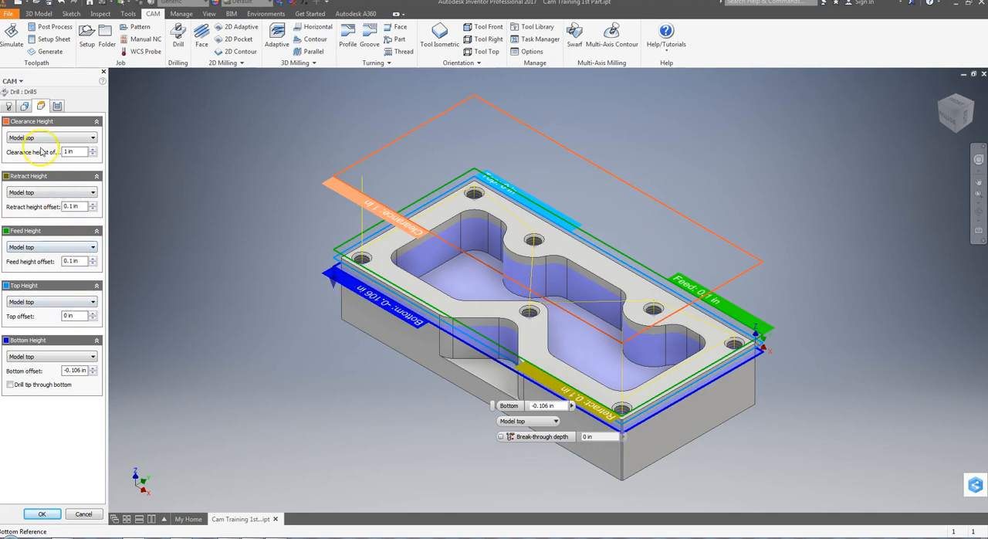
Keep the Drilling - rapid out cycle type and accept the edited drill operation.
{"action": "left_click", "coordinate": [57, 106]}
{"action": "left_click", "coordinate": [26, 148]}
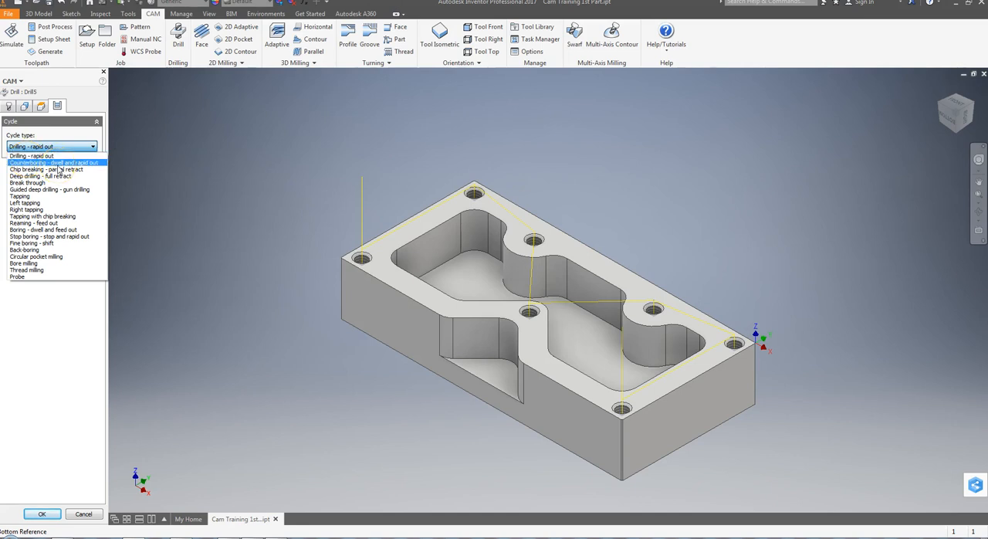
{"action": "left_click", "coordinate": [44, 156]}
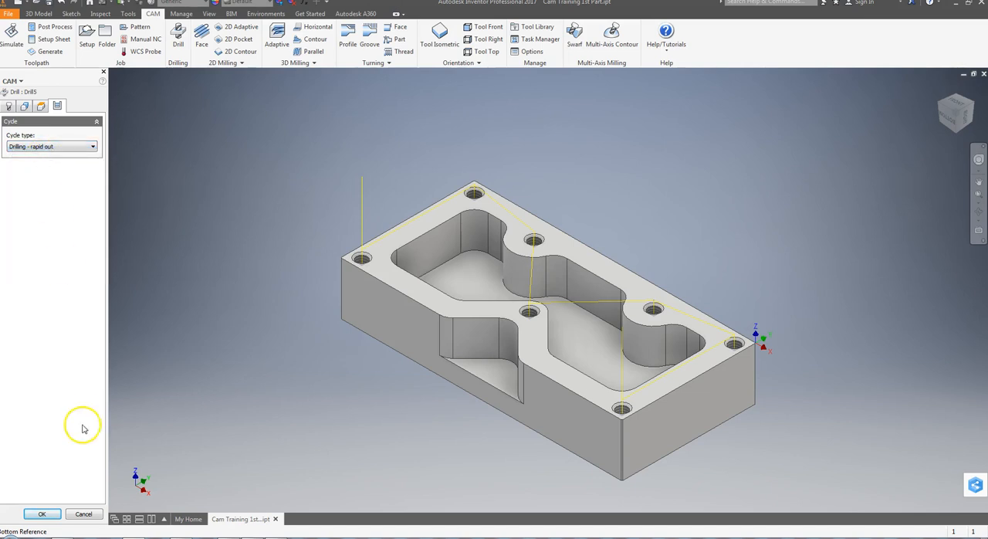
{"action": "left_click", "coordinate": [43, 513]}
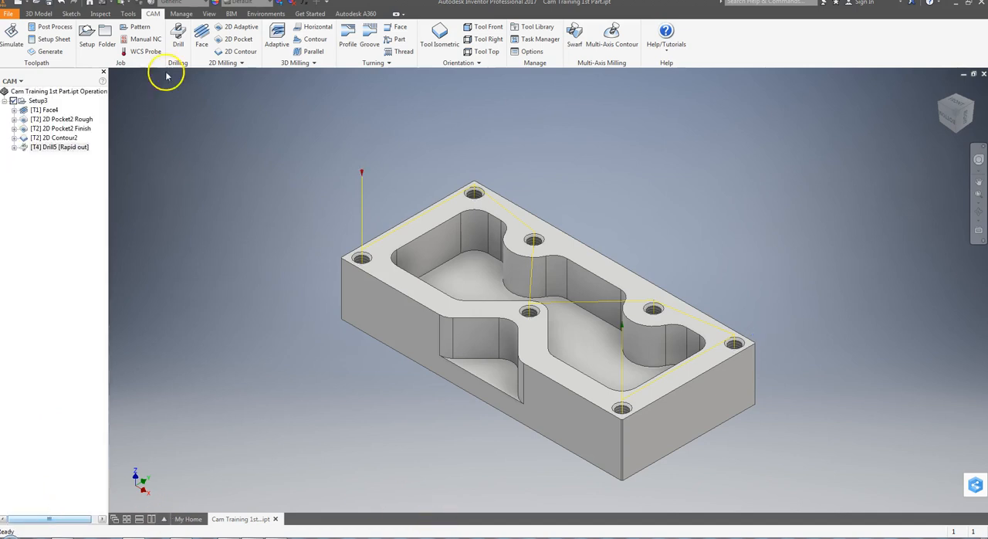
Simulate Face4 with the corrected Drill5 operation, examine the seven spotted holes and the drill path from above, and close the simulation.
{"action": "left_click", "coordinate": [37, 109]}
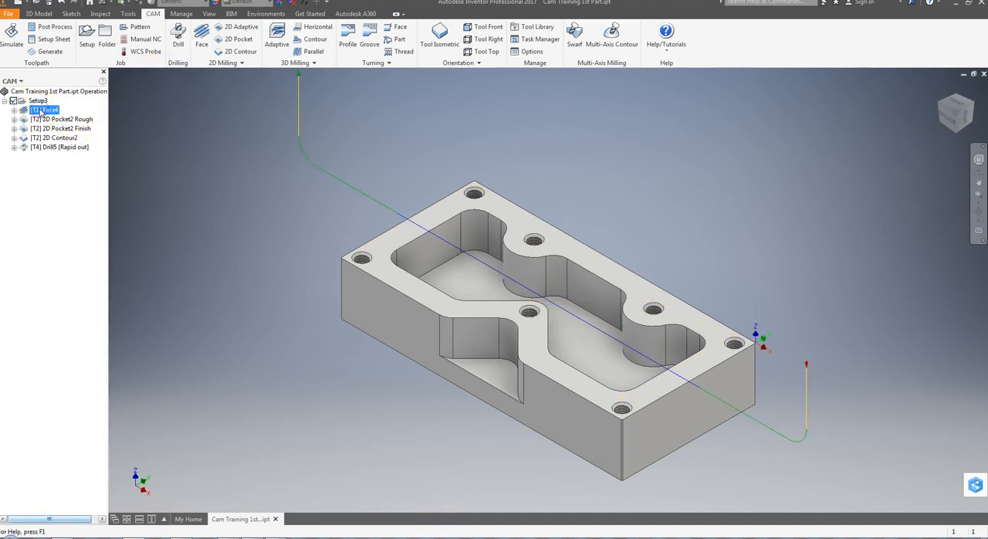
{"action": "left_click", "coordinate": [56, 146], "text": "shift"}
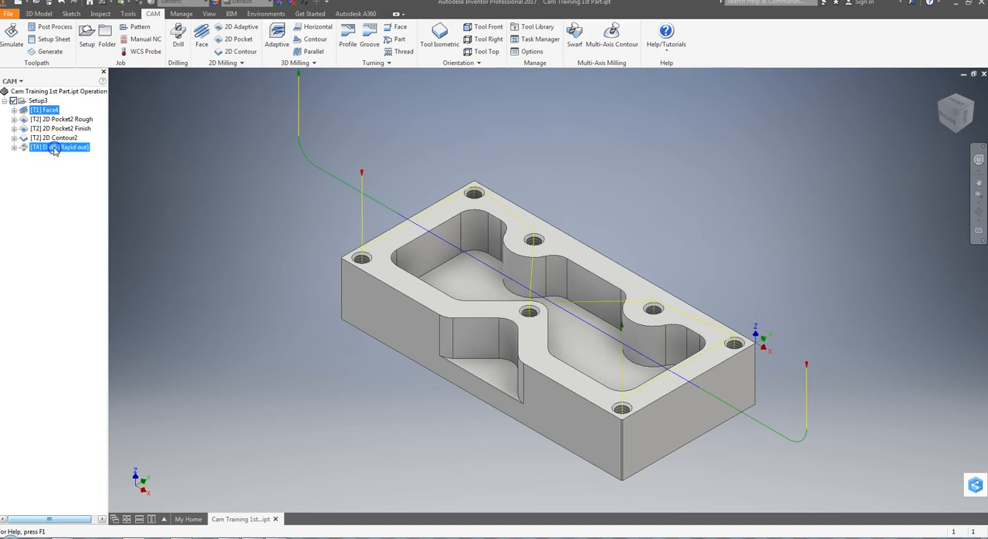
{"action": "left_click", "coordinate": [12, 39]}
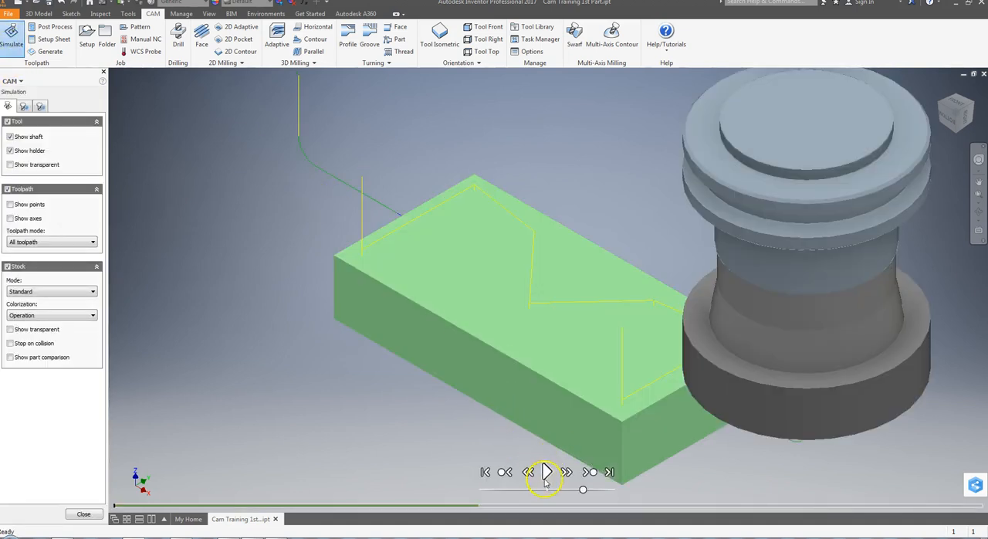
{"action": "left_click", "coordinate": [547, 471]}
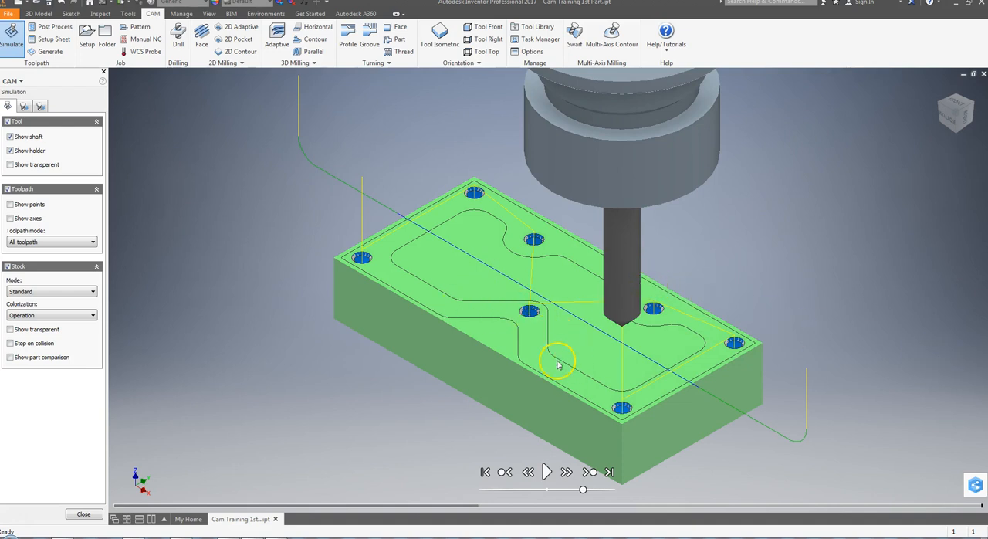
{"action": "left_click", "coordinate": [956, 106]}
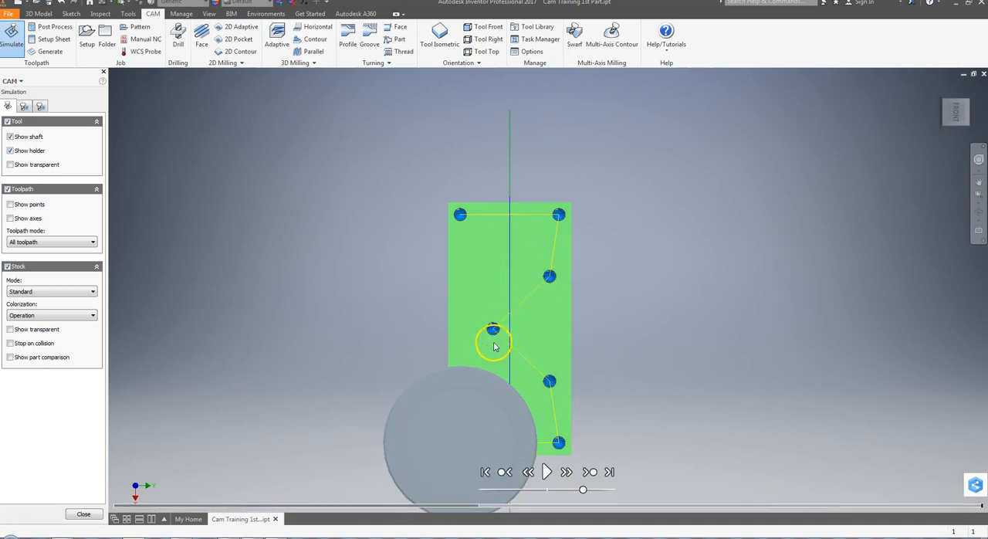
{"action": "left_click", "coordinate": [438, 32]}
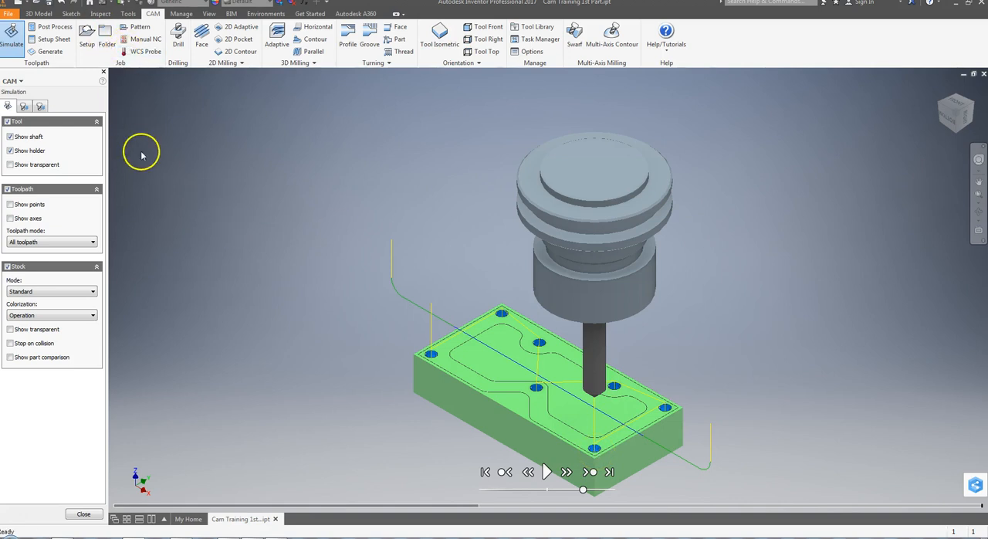
{"action": "left_click", "coordinate": [84, 515]}
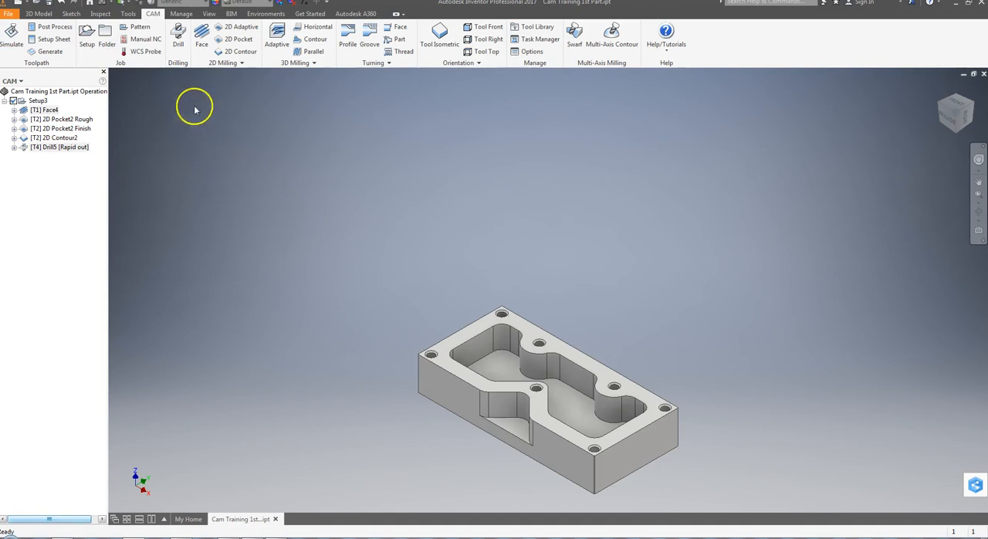
Duplicate the Drill5 operation and rename the original to Drill5 Spot Drill.
{"action": "left_click", "coordinate": [178, 37]}
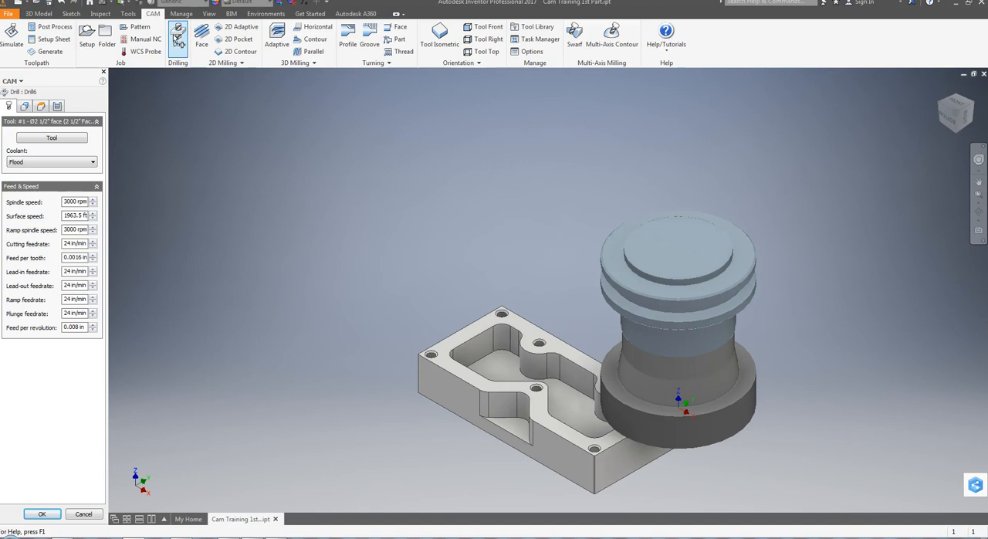
{"action": "left_click", "coordinate": [83, 514]}
{"action": "right_click", "coordinate": [66, 148]}
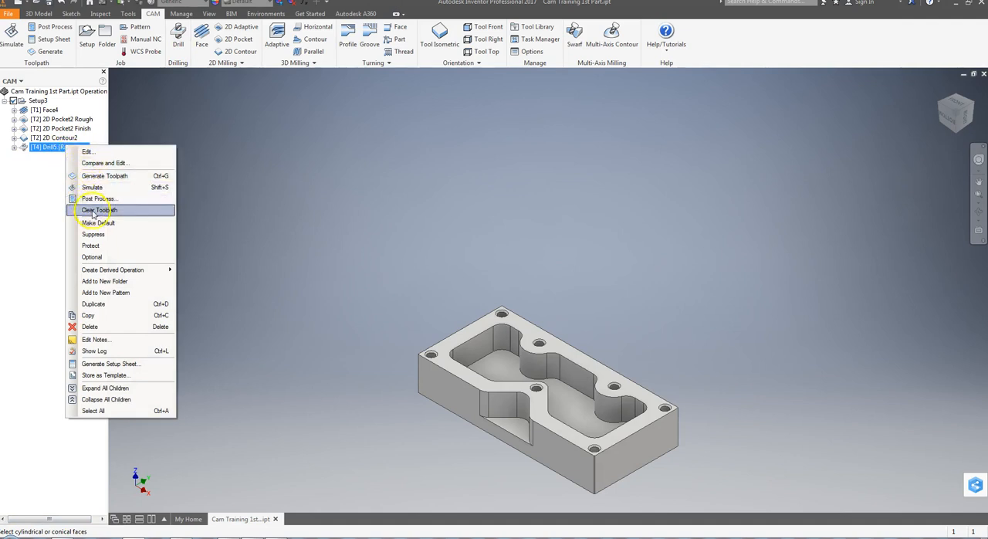
{"action": "left_click", "coordinate": [93, 304]}
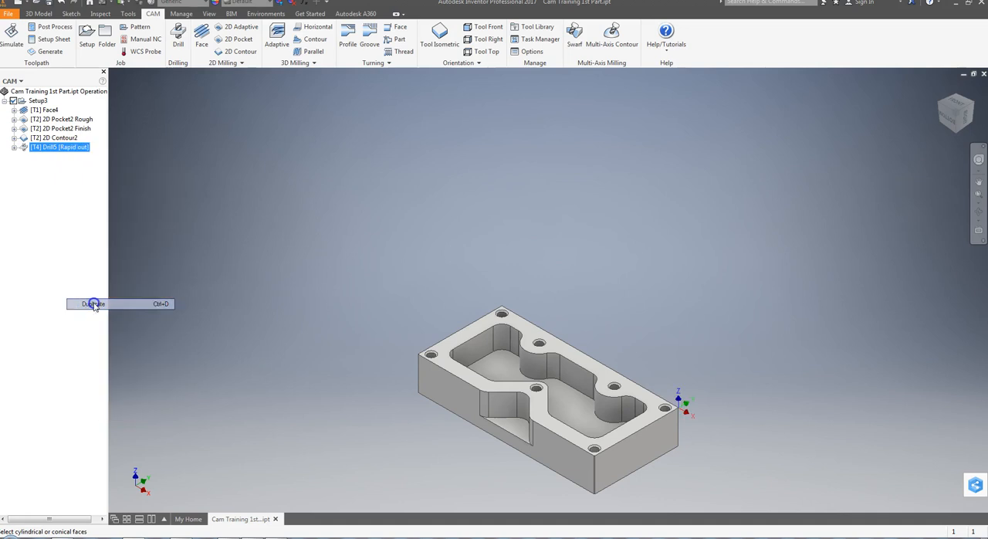
{"action": "left_click", "coordinate": [63, 147]}
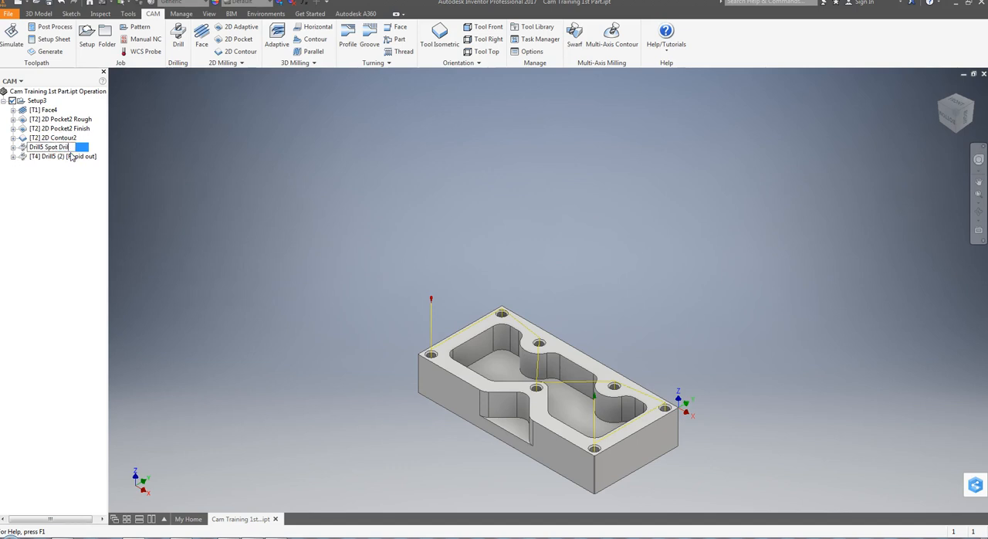
{"action": "left_click", "coordinate": [92, 205]}
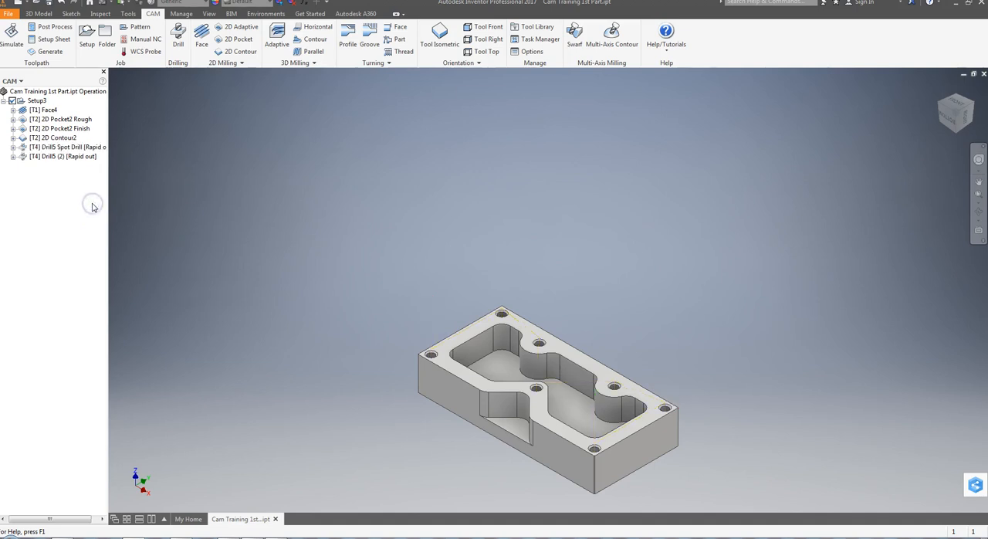
Open the duplicated operation Drill5 (2) for editing and clear its existing hole face selection.
{"action": "left_click", "coordinate": [57, 156]}
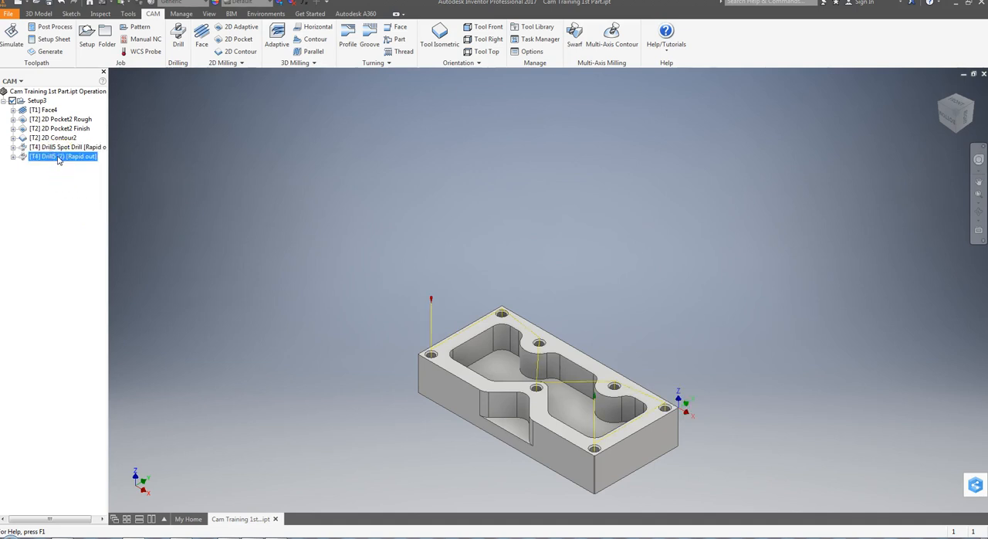
{"action": "double_click", "coordinate": [54, 158]}
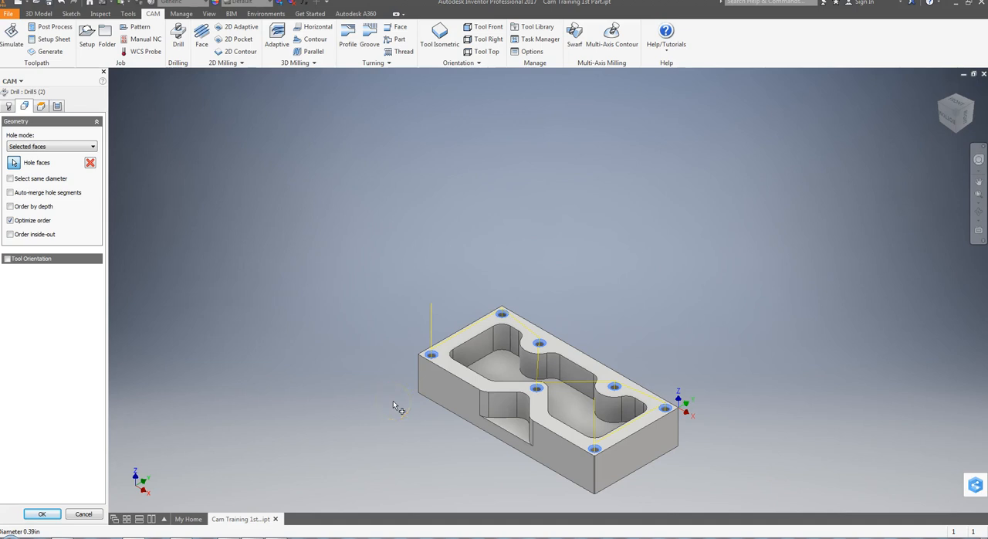
{"action": "left_click", "coordinate": [340, 382]}
{"action": "middle_click_drag", "start_coordinate": [602, 386], "coordinate": [572, 310]}
{"action": "scroll", "coordinate": [584, 308], "scroll_direction": "down", "scroll_amount": 1}
{"action": "scroll", "coordinate": [572, 303], "scroll_direction": "up", "scroll_amount": 5}
{"action": "left_click", "coordinate": [90, 164]}
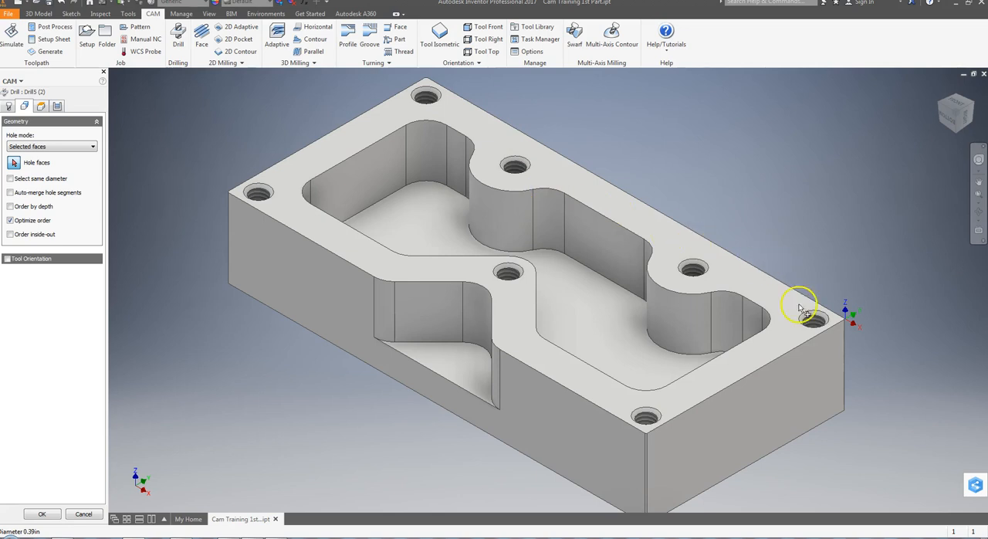
Select a face in each of the seven tapped holes as the drilling geometry of Drill5 (2).
{"action": "left_click", "coordinate": [14, 162]}
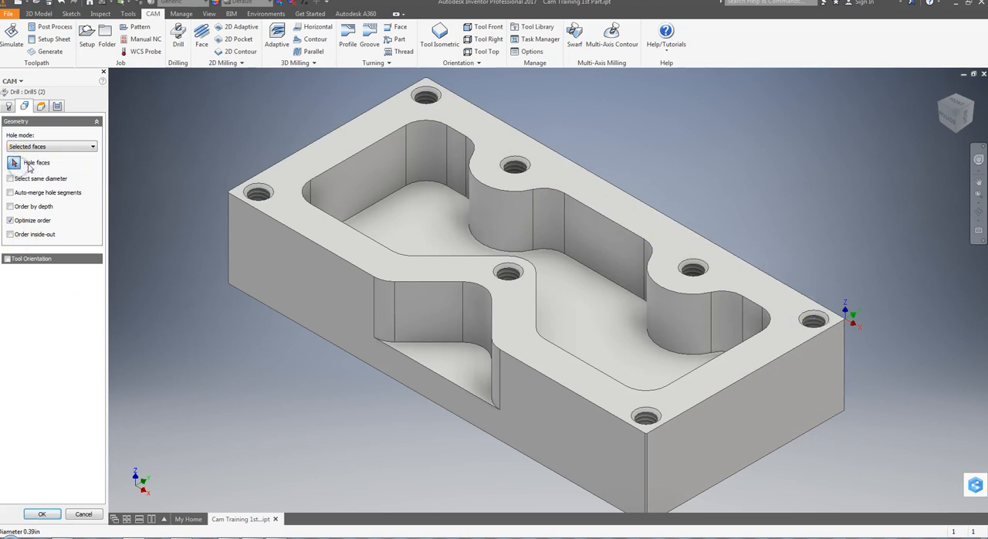
{"action": "left_click", "coordinate": [260, 196]}
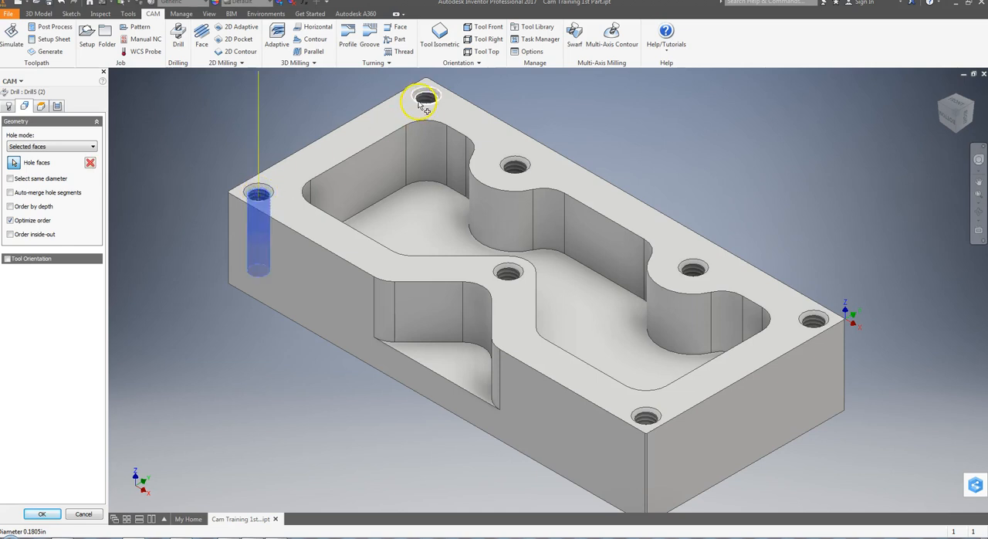
{"action": "left_click", "coordinate": [427, 98]}
{"action": "left_click", "coordinate": [515, 166]}
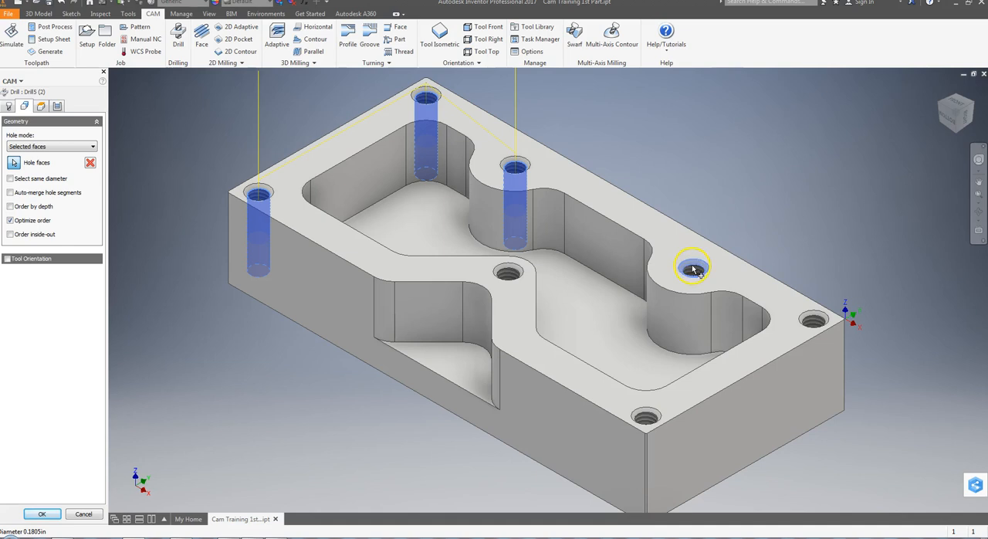
{"action": "left_click", "coordinate": [814, 319]}
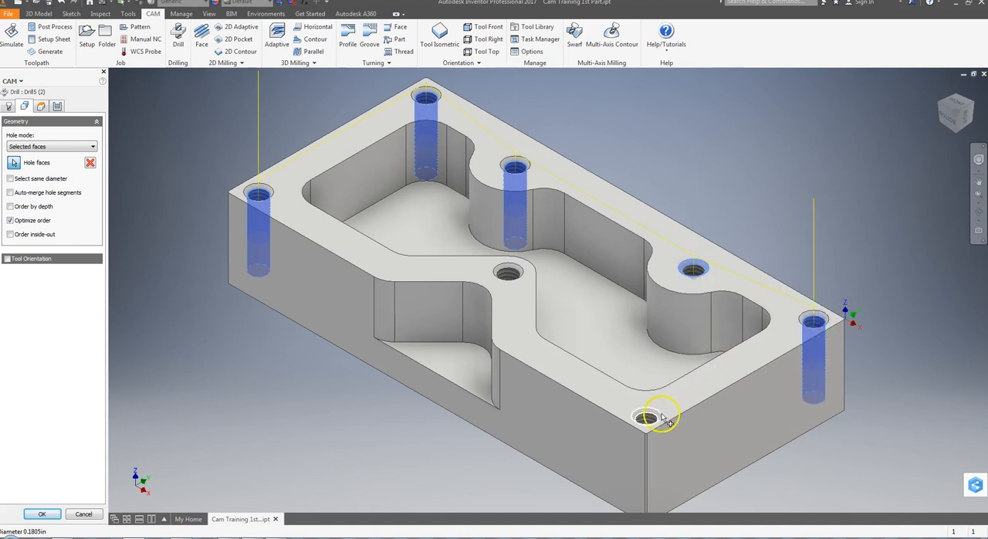
{"action": "left_click", "coordinate": [646, 419]}
{"action": "left_click", "coordinate": [509, 271]}
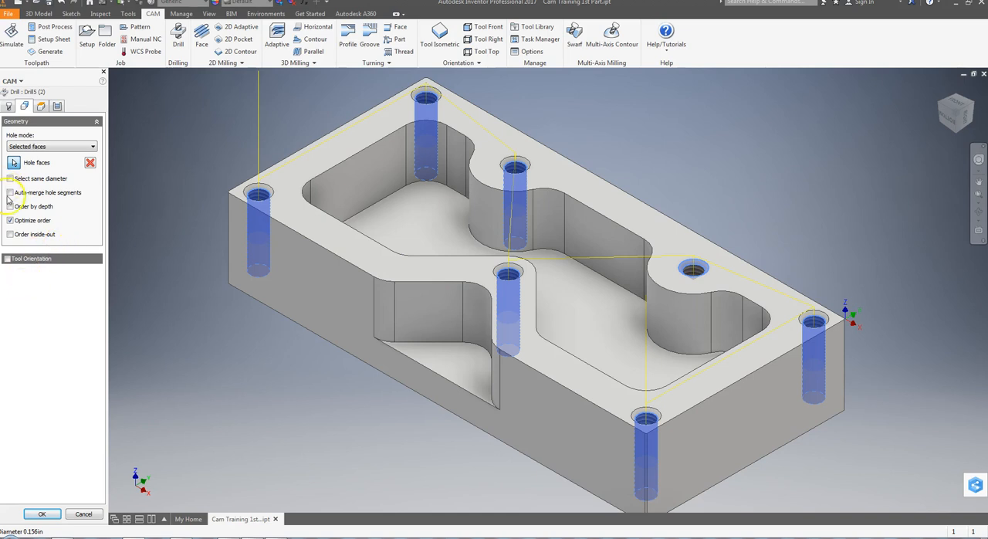
Set the bottom height of Drill5 (2) to Hole bottom with an offset of 0.
{"action": "left_click", "coordinate": [40, 107]}
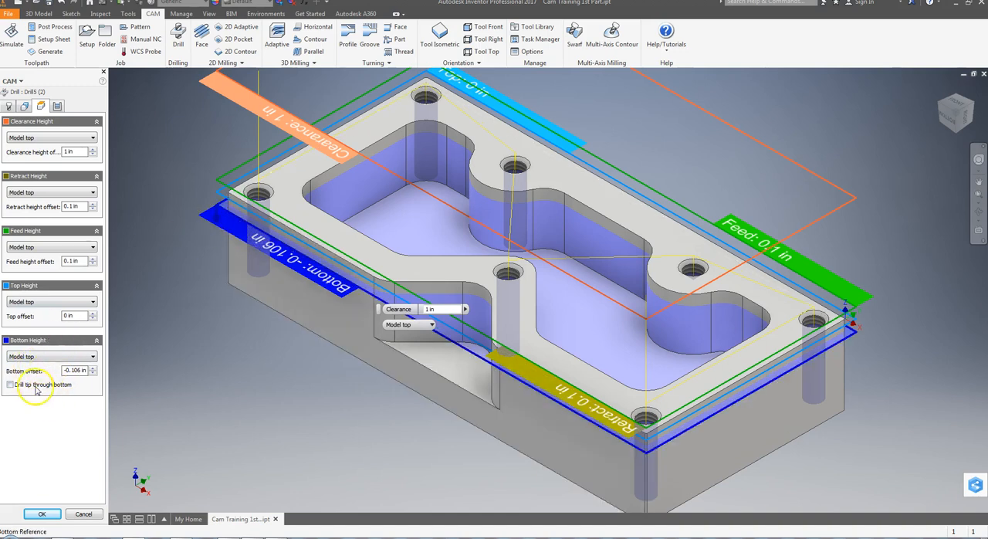
{"action": "left_click", "coordinate": [33, 357]}
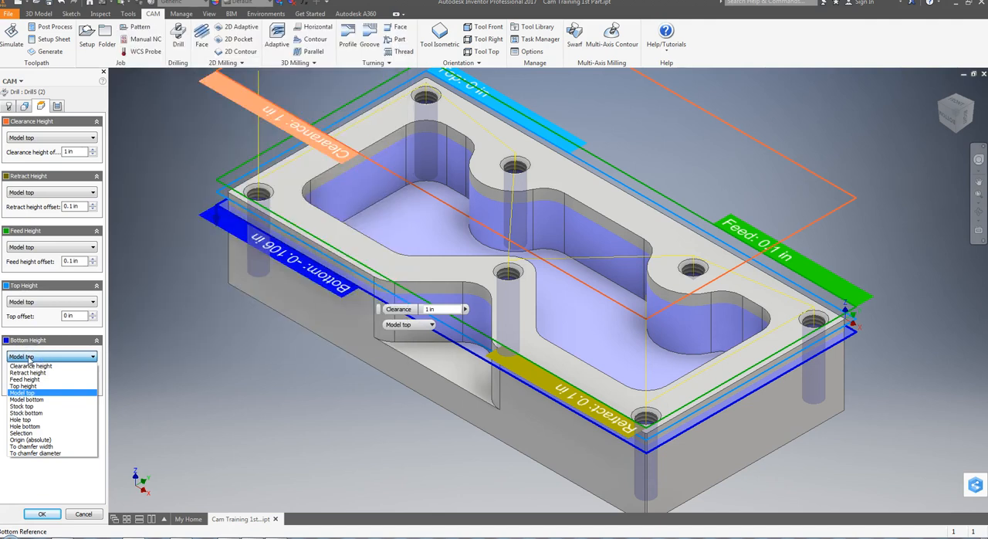
{"action": "left_click", "coordinate": [25, 426]}
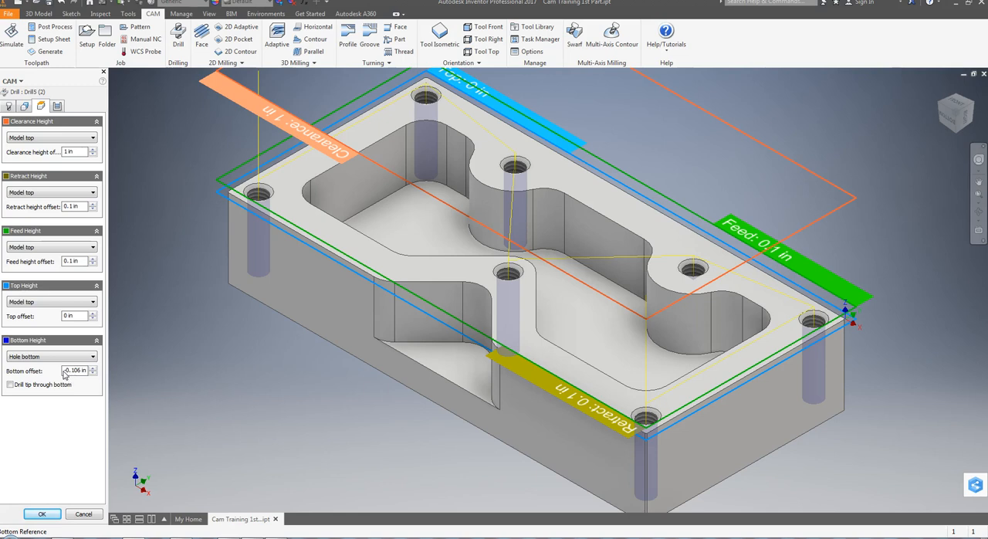
{"action": "type", "text": "0"}
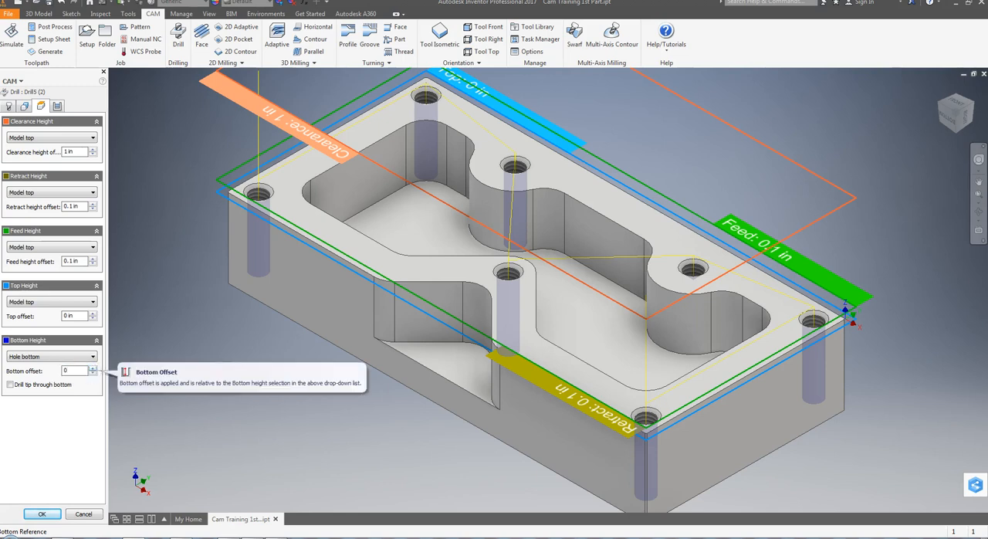
Set the cycle to Deep drilling - full retract with 0.1 in pecking depth, 0 in reduction and .1 minimum pecking depth, and accept the operation.
{"action": "left_click", "coordinate": [56, 106]}
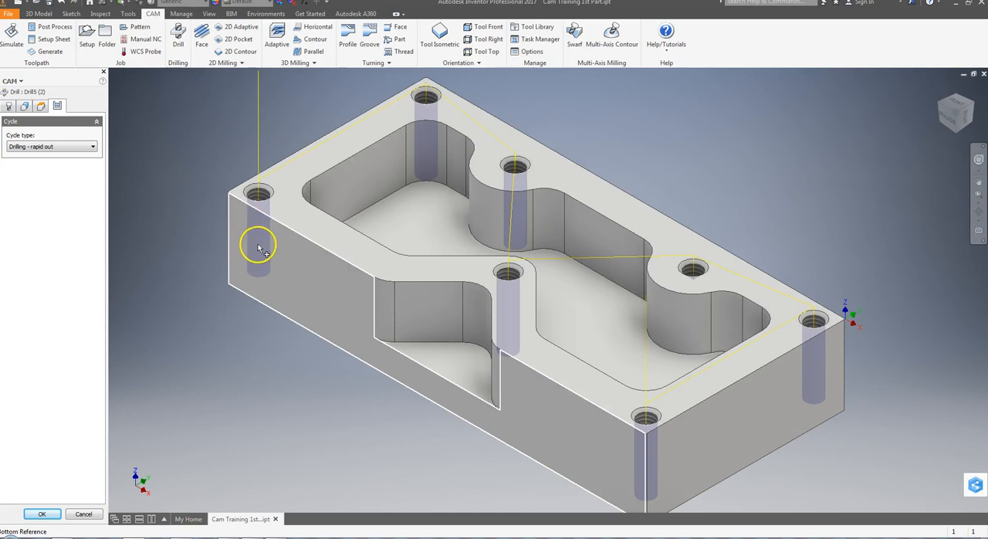
{"action": "left_click", "coordinate": [31, 146]}
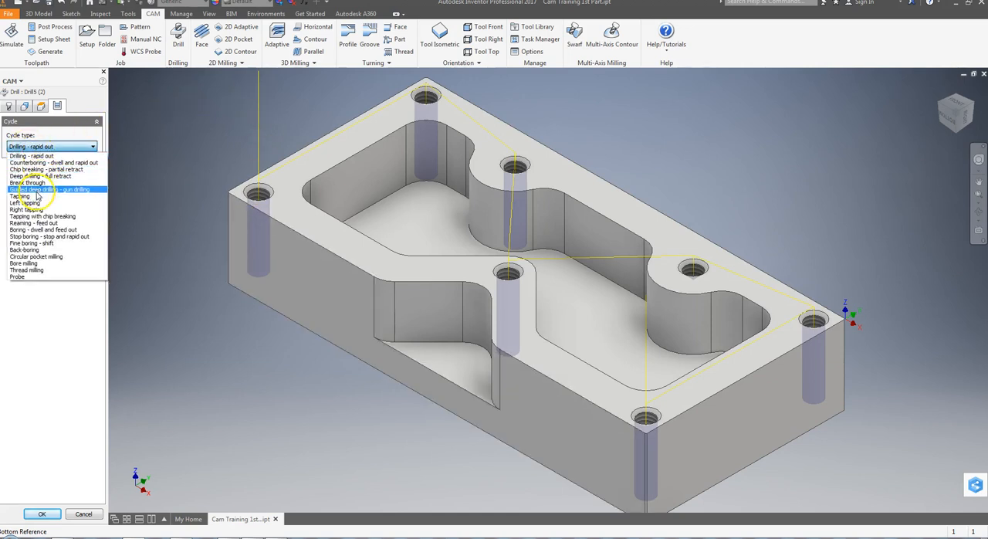
{"action": "left_click", "coordinate": [35, 176]}
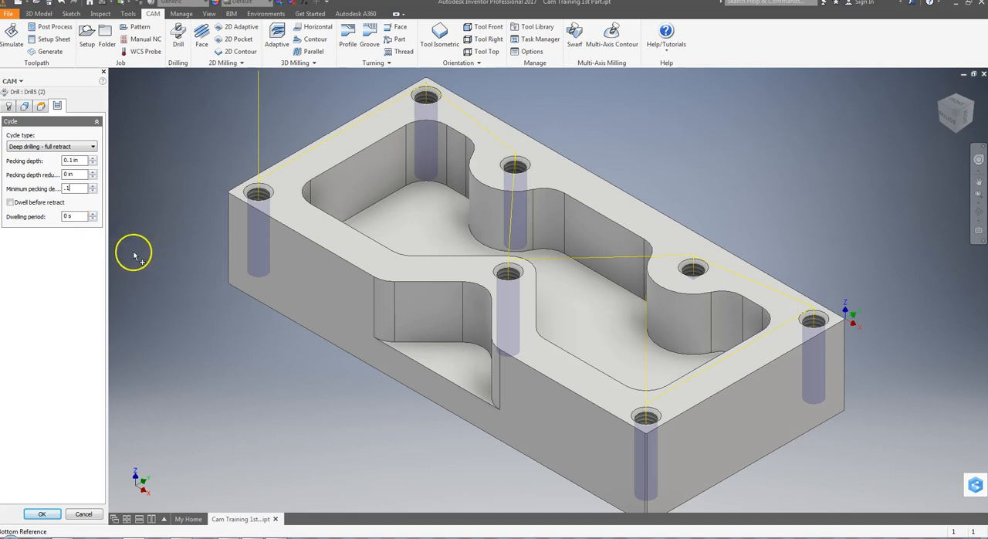
{"action": "left_click", "coordinate": [79, 217]}
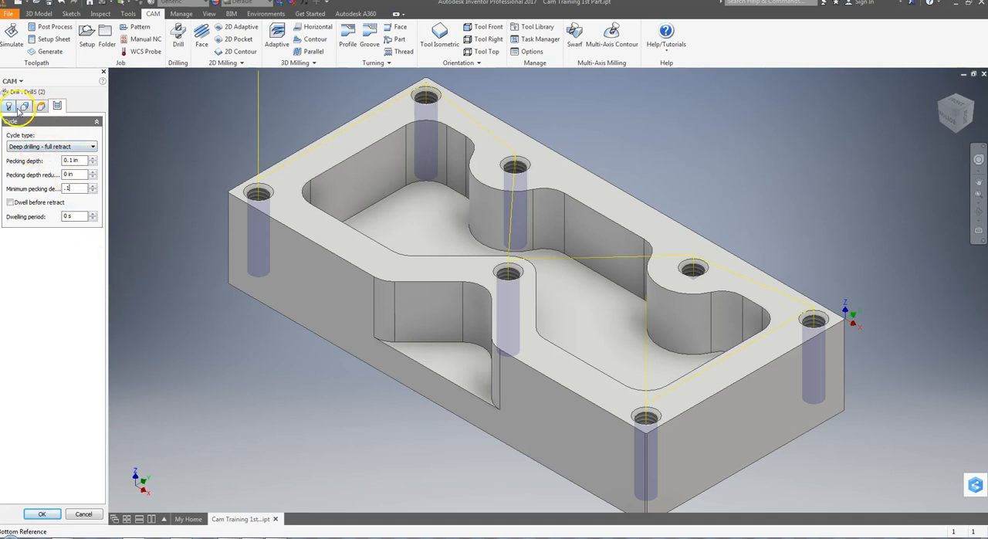
{"action": "left_click", "coordinate": [42, 514]}
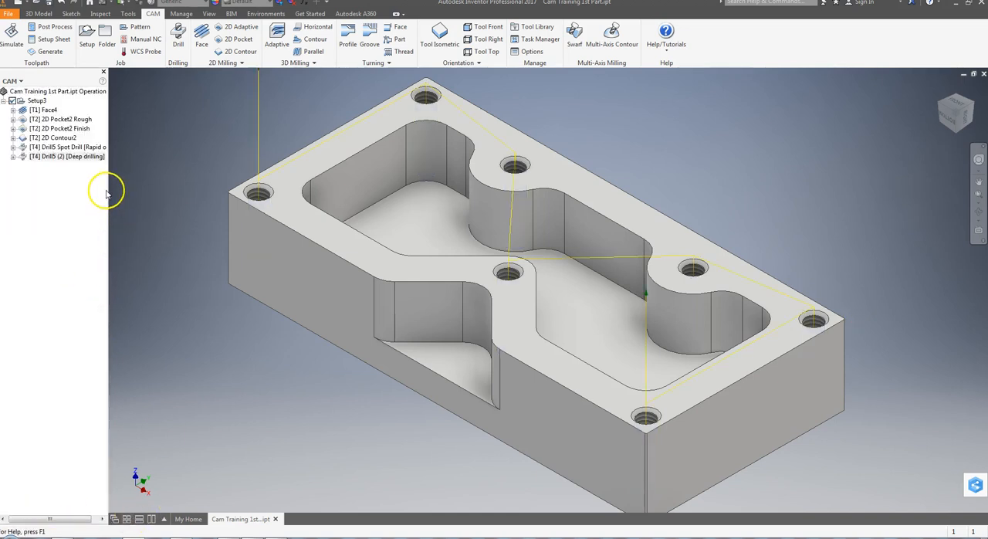
Simulate Face4, Drill5 Spot Drill and Drill5 (2) together, check which tool drills the holes, and close the simulation.
{"action": "left_click", "coordinate": [46, 110]}
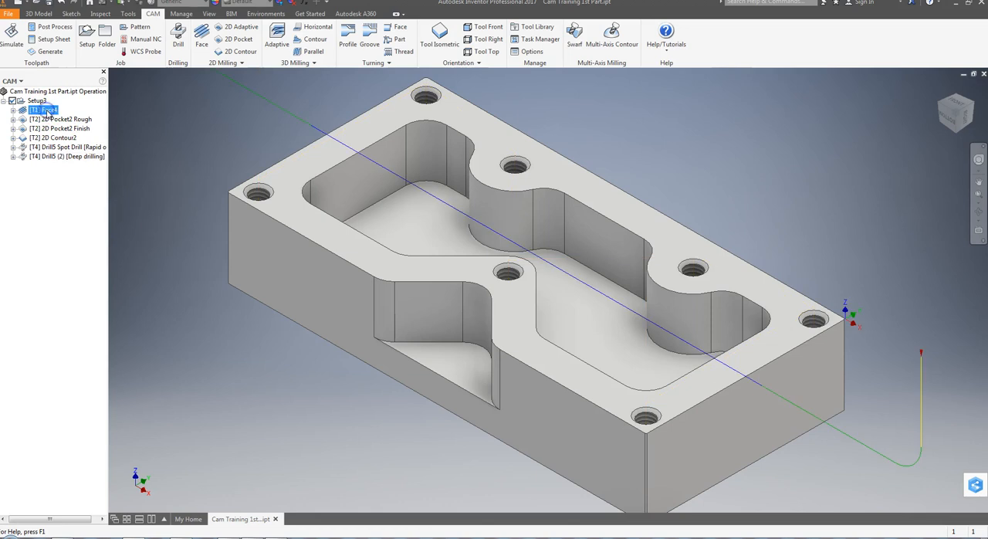
{"action": "left_click", "coordinate": [66, 146], "text": "ctrl"}
{"action": "left_click", "coordinate": [68, 156], "text": "ctrl"}
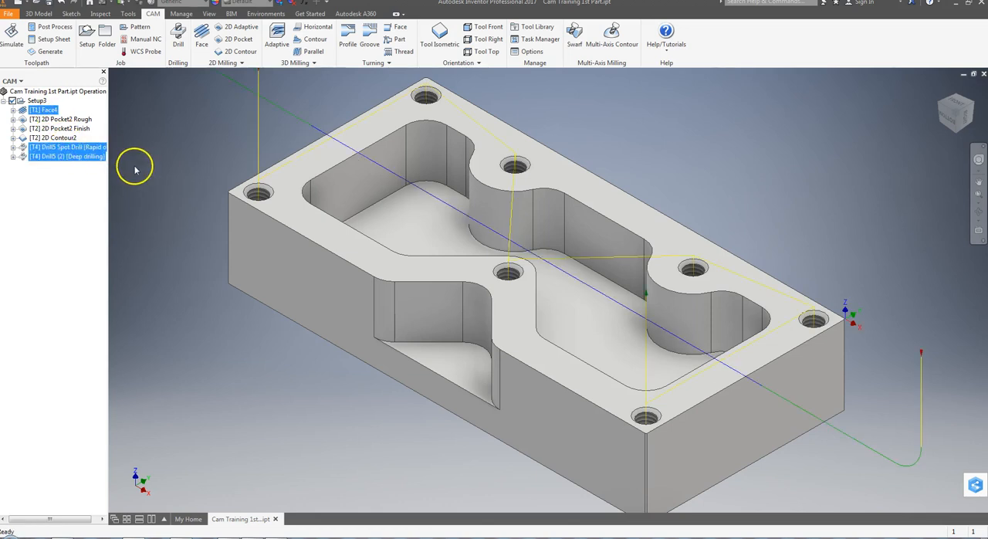
{"action": "left_click", "coordinate": [14, 37]}
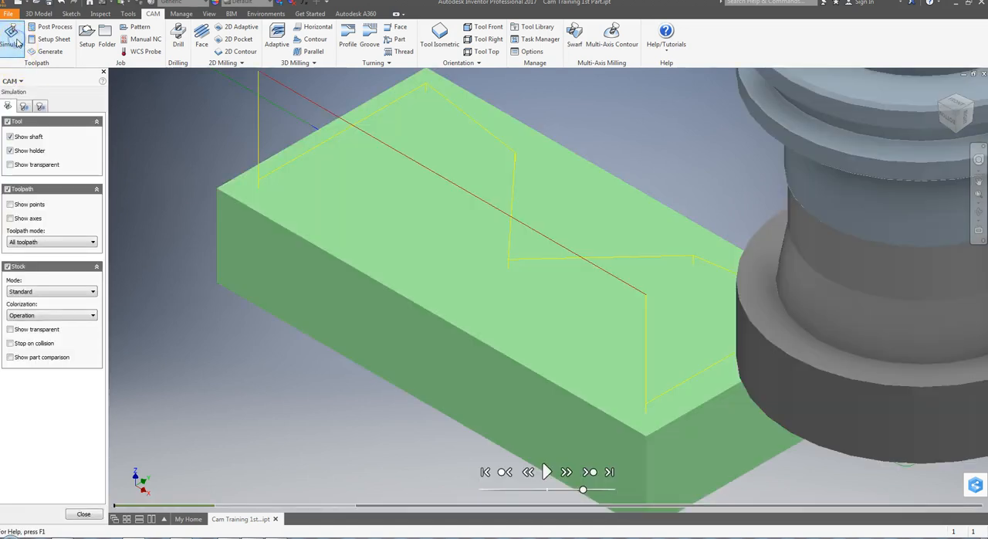
{"action": "left_click", "coordinate": [545, 472]}
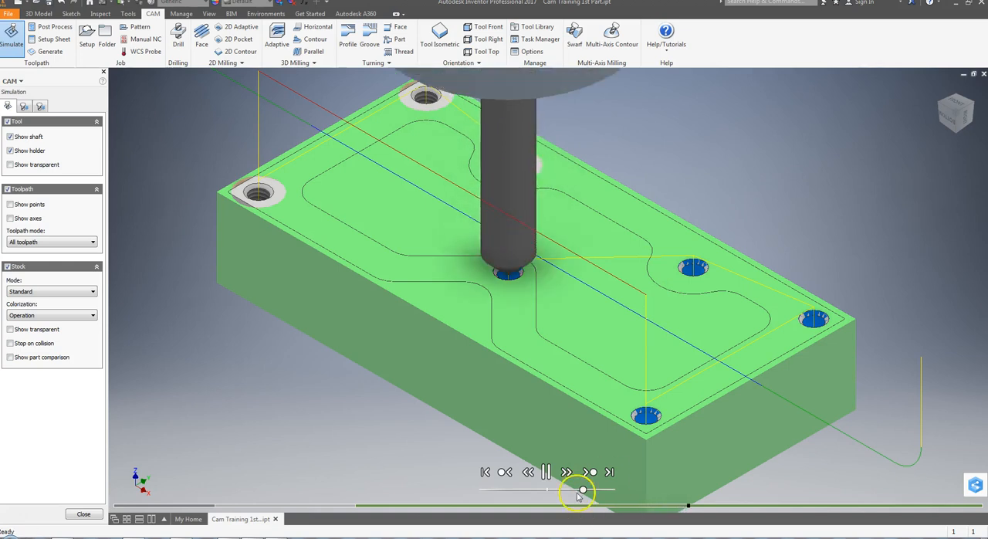
{"action": "left_click", "coordinate": [546, 472]}
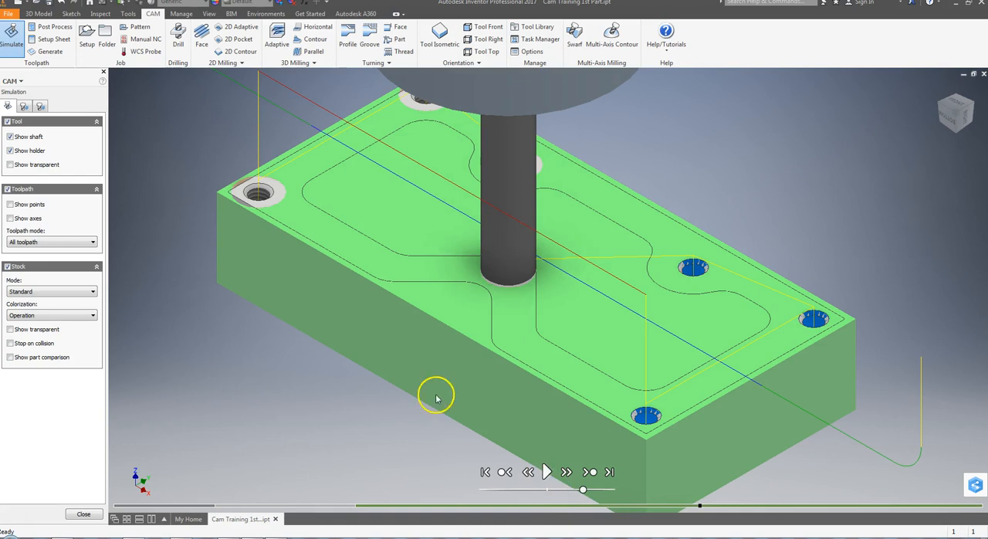
{"action": "left_click", "coordinate": [83, 513]}
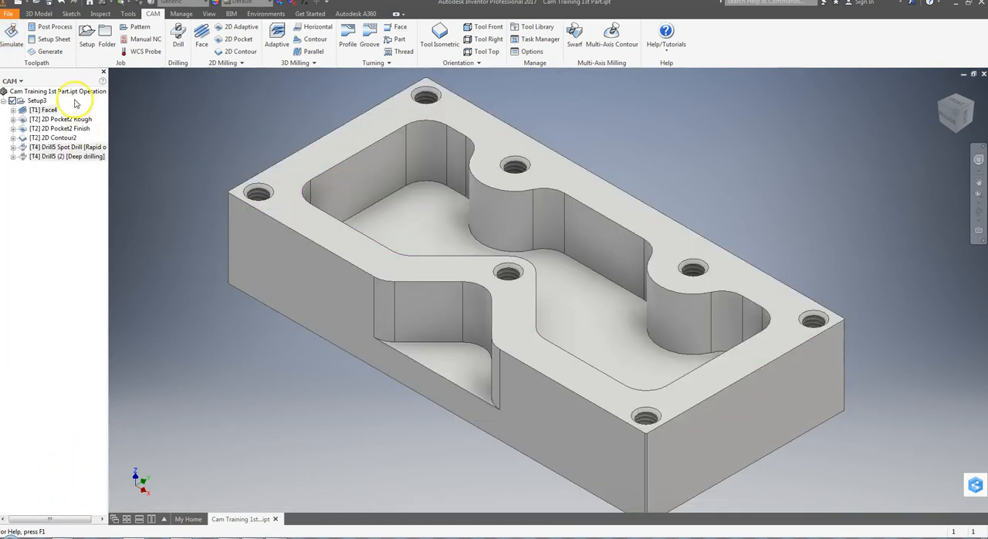
Change the tool of Drill5 (2) to the #5 Ø0.159" drill from the CAM library and accept the operation.
{"action": "double_click", "coordinate": [71, 146]}
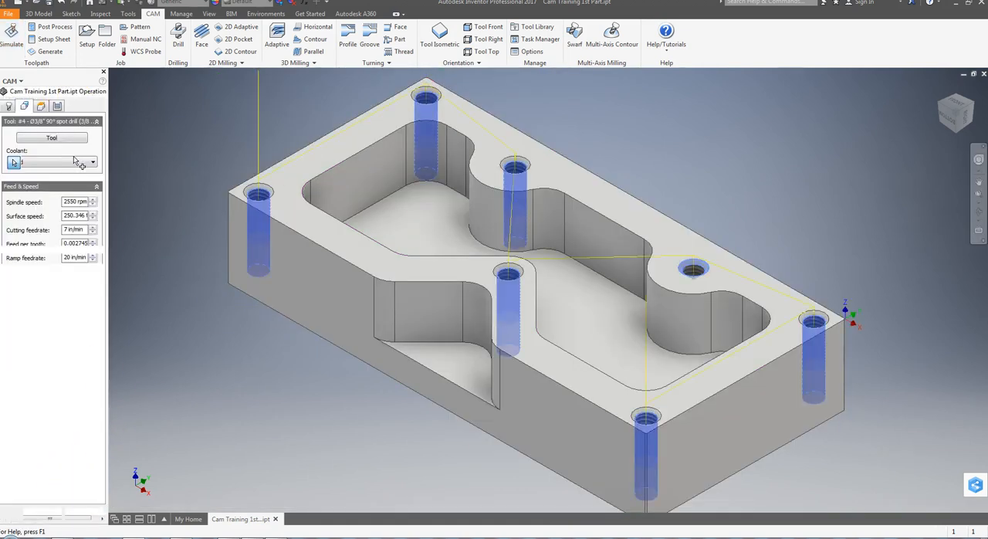
{"action": "left_click", "coordinate": [66, 106]}
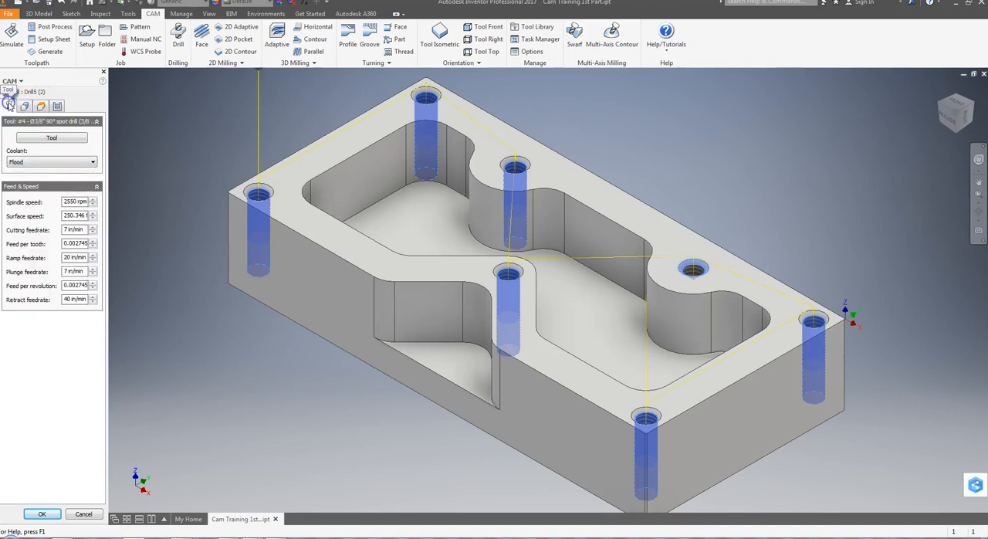
{"action": "left_click", "coordinate": [20, 128]}
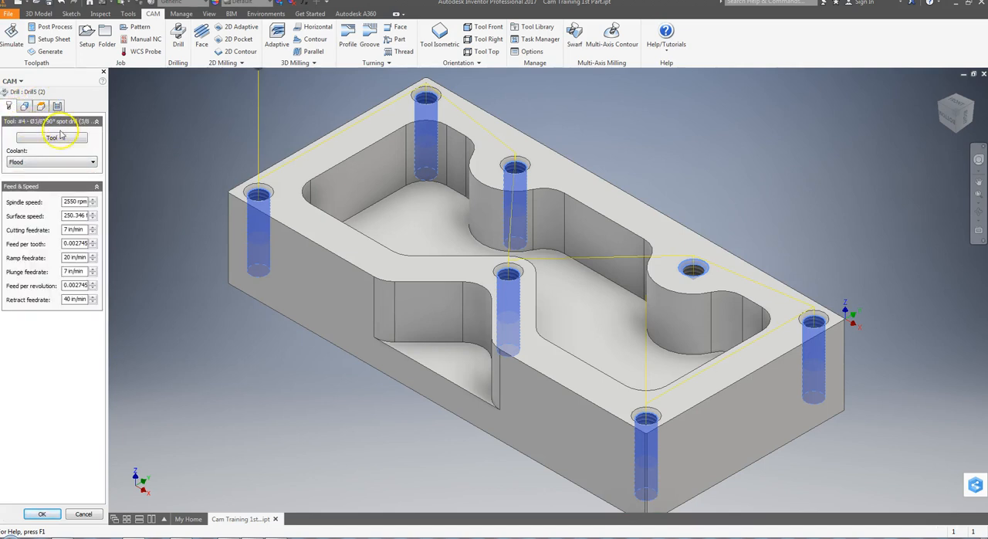
{"action": "left_click", "coordinate": [51, 139]}
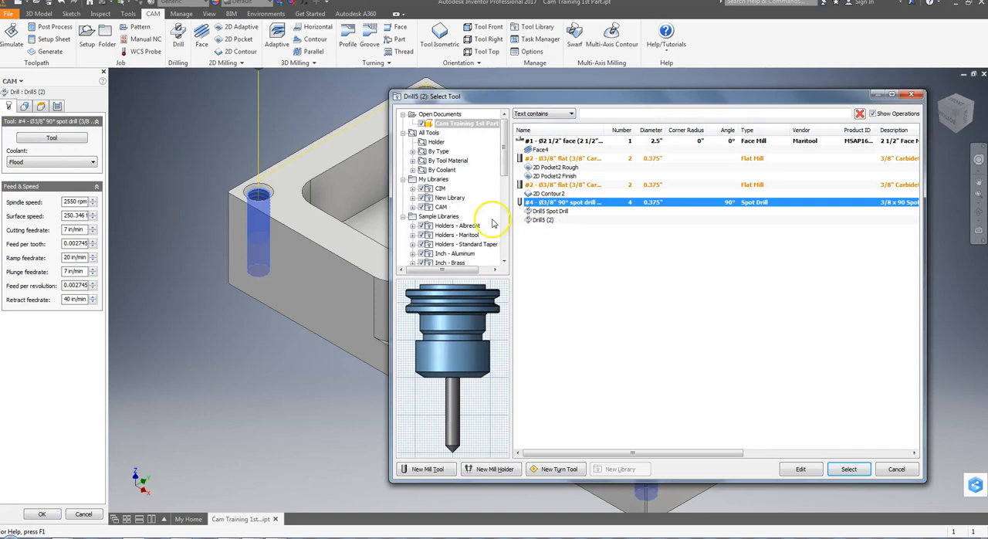
{"action": "left_click", "coordinate": [440, 207]}
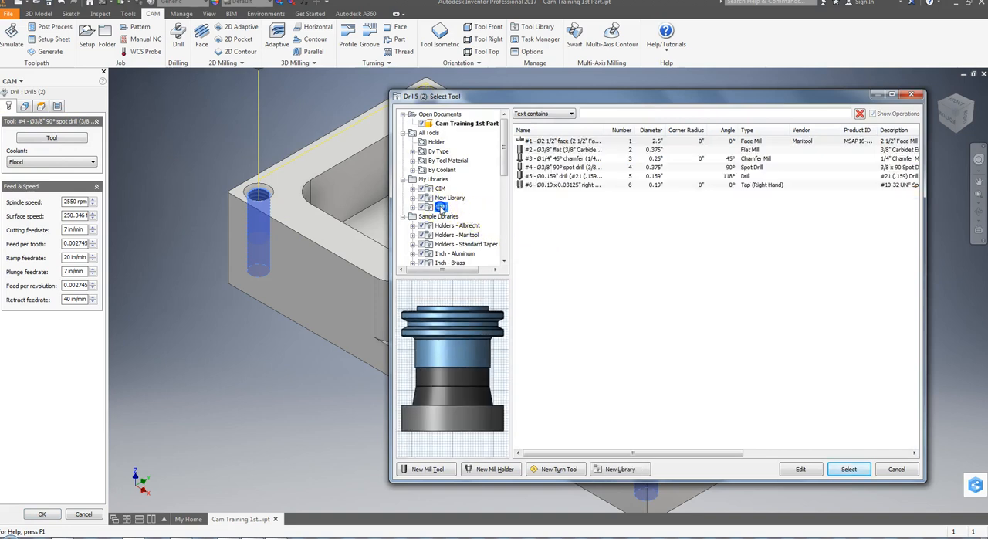
{"action": "left_click", "coordinate": [563, 176]}
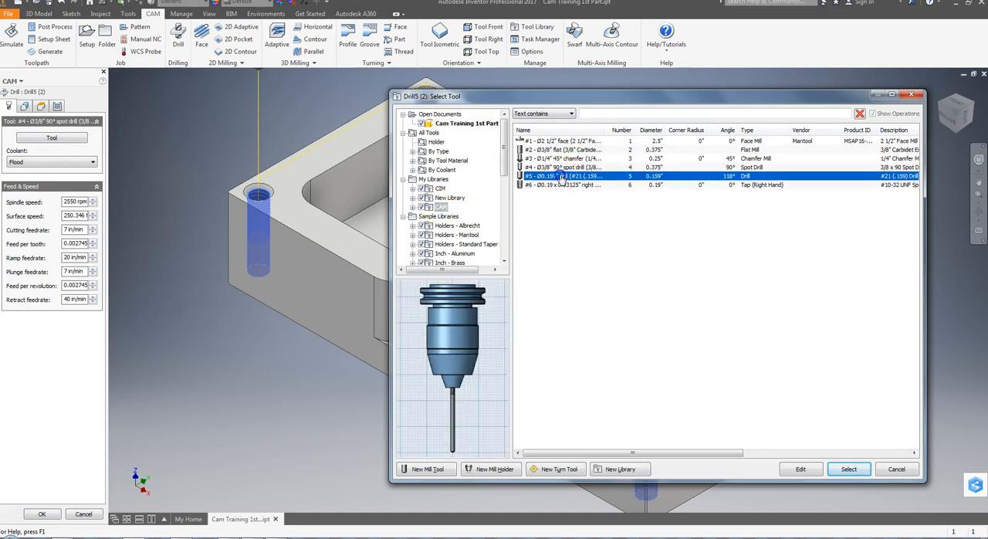
{"action": "left_click", "coordinate": [847, 470]}
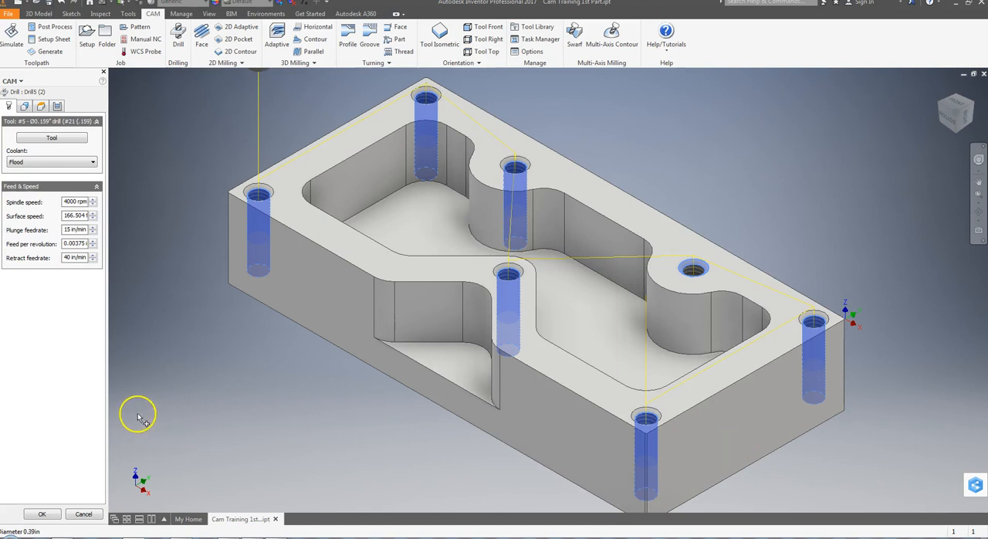
{"action": "left_click", "coordinate": [42, 514]}
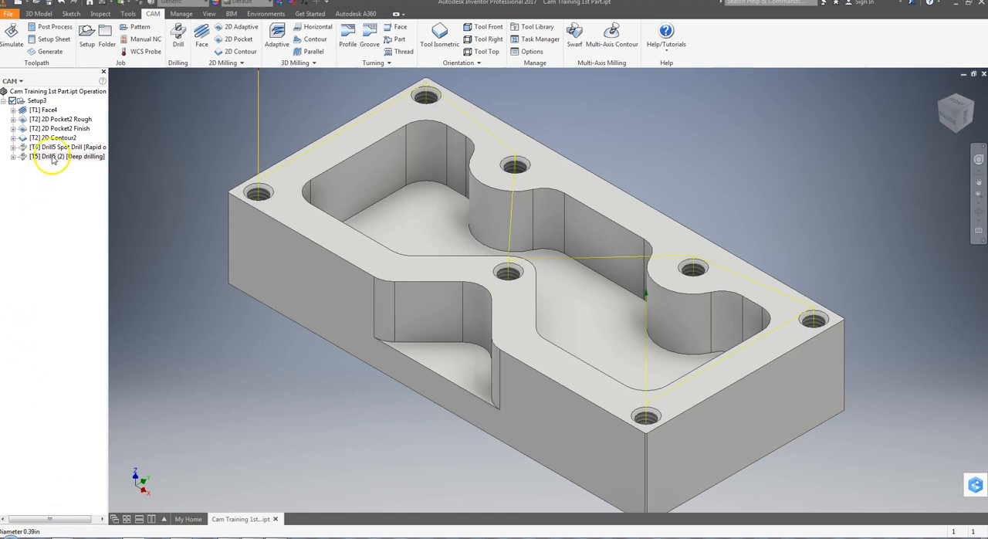
Simulate the Drill5 (2) operation and examine the drill and holder from above as it works through the holes.
{"action": "left_click", "coordinate": [52, 156]}
{"action": "left_click", "coordinate": [12, 35]}
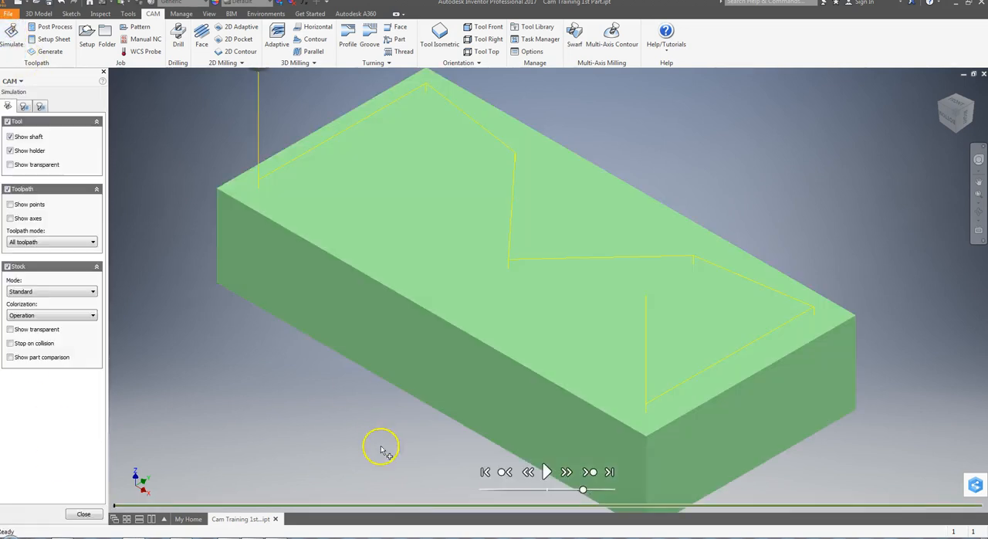
{"action": "left_click", "coordinate": [545, 471]}
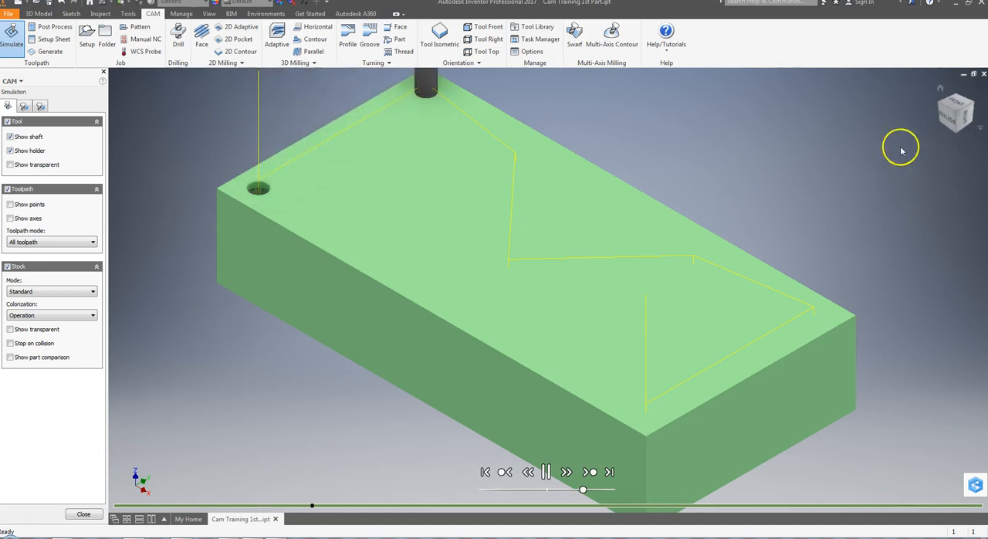
{"action": "left_click", "coordinate": [952, 108]}
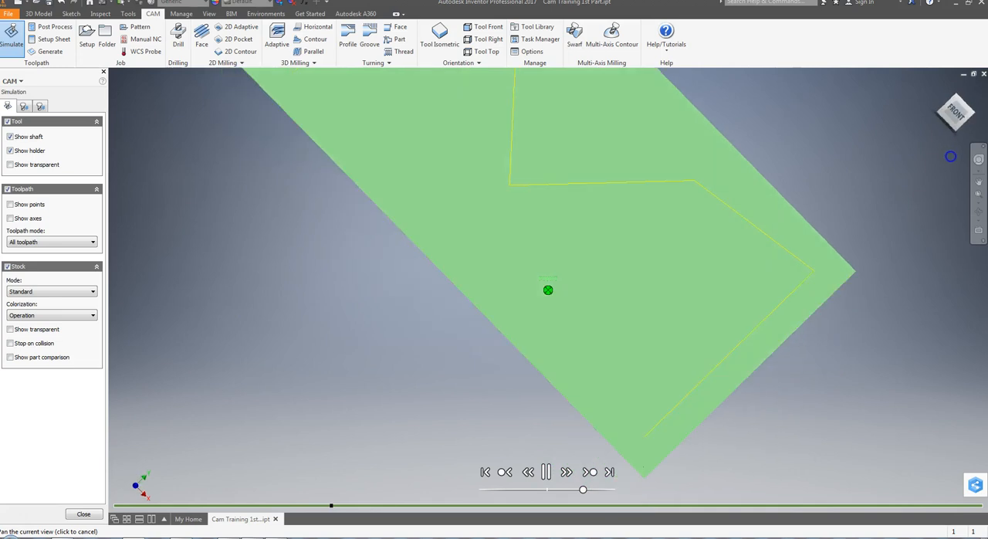
{"action": "middle_click_drag", "start_coordinate": [403, 165], "coordinate": [490, 406]}
{"action": "left_click_drag", "start_coordinate": [958, 124], "coordinate": [959, 104]}
{"action": "left_click_drag", "start_coordinate": [960, 105], "coordinate": [960, 99]}
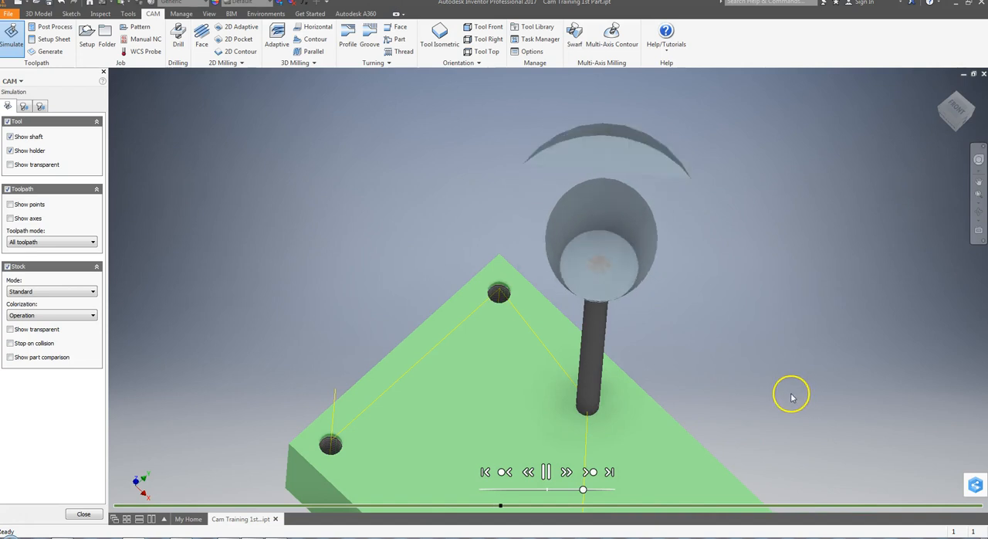
{"action": "middle_click_drag", "start_coordinate": [774, 323], "coordinate": [730, 172]}
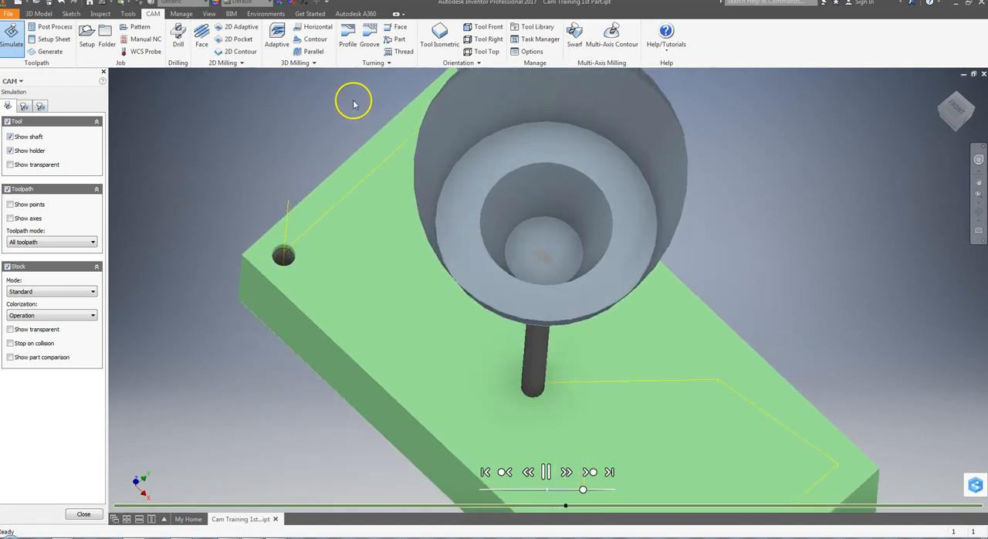
Examine the drilled hole pattern in the isometric view of the stock and close the simulation.
{"action": "left_click", "coordinate": [439, 35]}
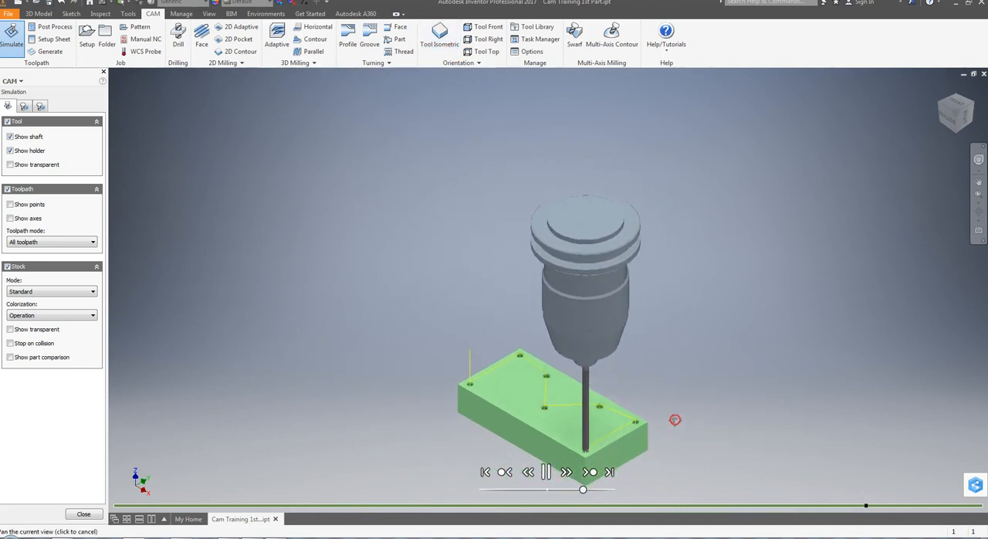
{"action": "scroll", "coordinate": [672, 337], "scroll_direction": "up", "scroll_amount": 5}
{"action": "scroll", "coordinate": [579, 344], "scroll_direction": "down", "scroll_amount": 3}
{"action": "middle_click_drag", "start_coordinate": [548, 334], "coordinate": [709, 345]}
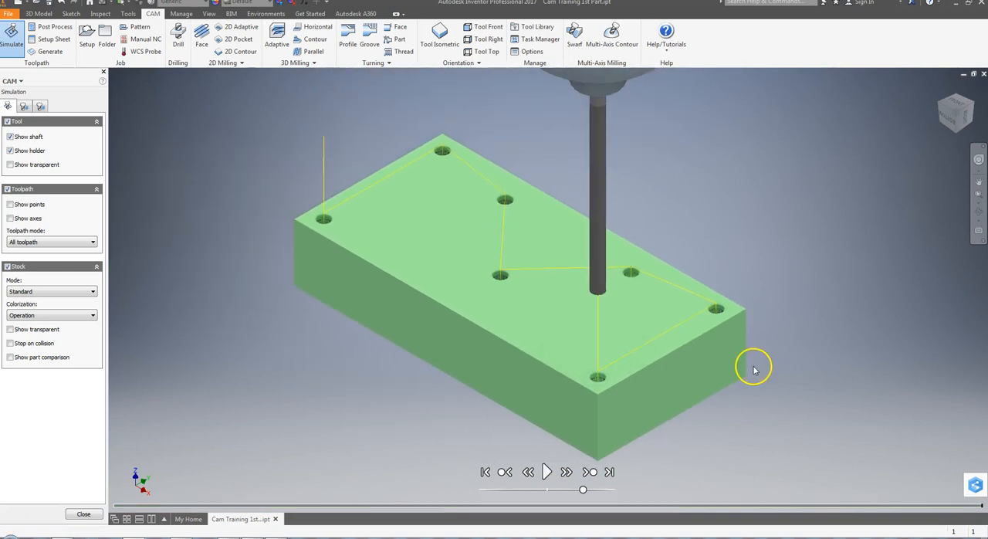
{"action": "scroll", "coordinate": [732, 345], "scroll_direction": "down", "scroll_amount": 3}
{"action": "middle_click_drag", "start_coordinate": [701, 254], "coordinate": [617, 309]}
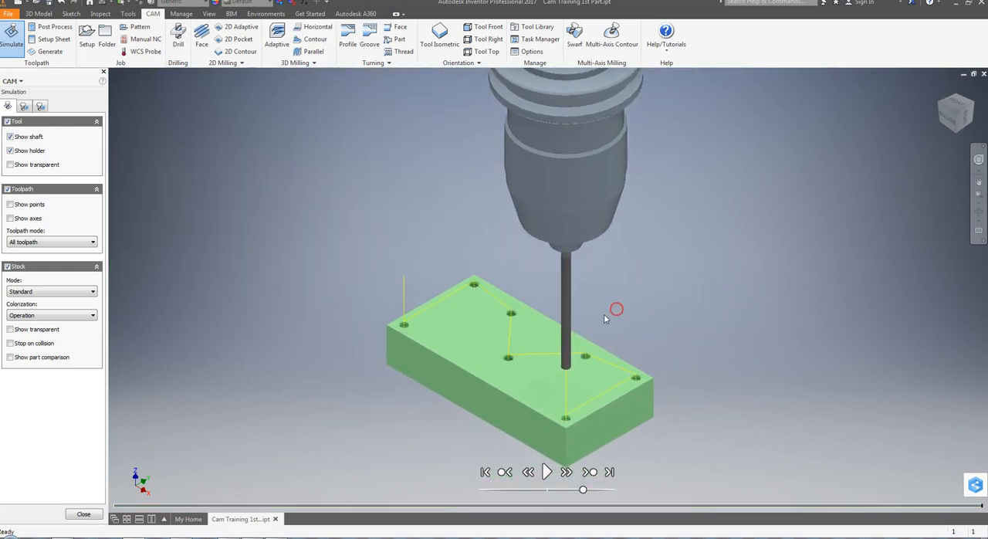
{"action": "left_click", "coordinate": [82, 514]}
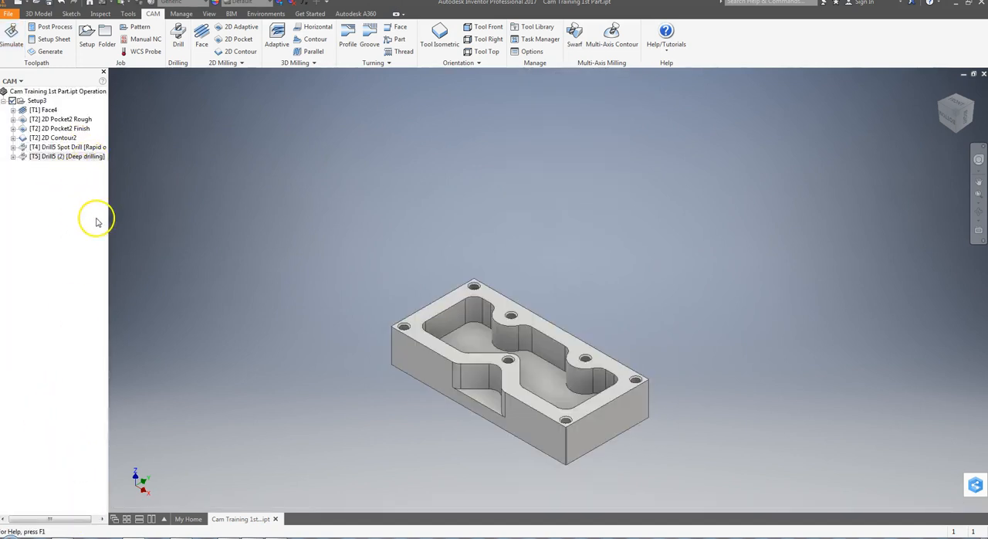
Create a new drilling operation with the #6 Ø0.19 x 0.03125" right-hand tap from the CAM library.
{"action": "left_click", "coordinate": [182, 35]}
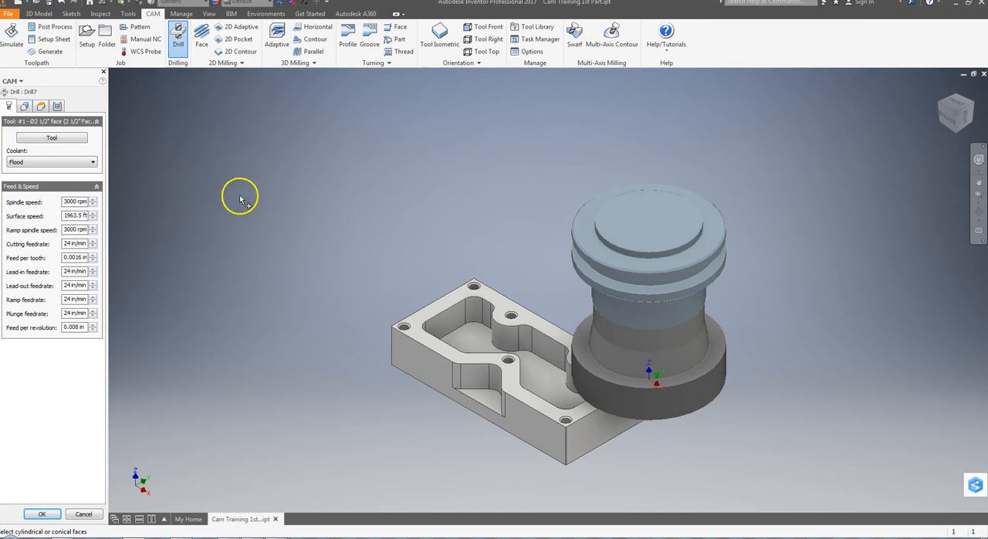
{"action": "left_click", "coordinate": [49, 139]}
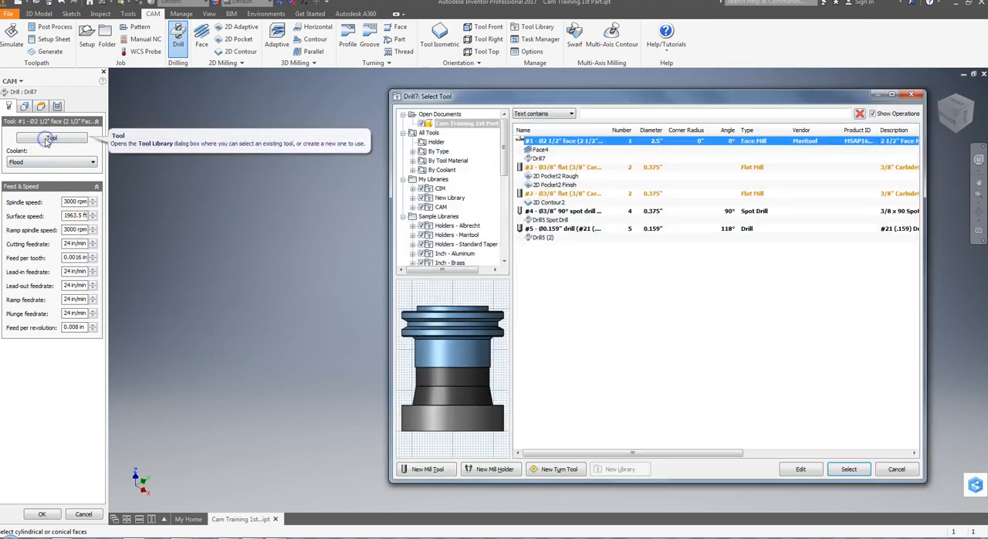
{"action": "left_click", "coordinate": [439, 207]}
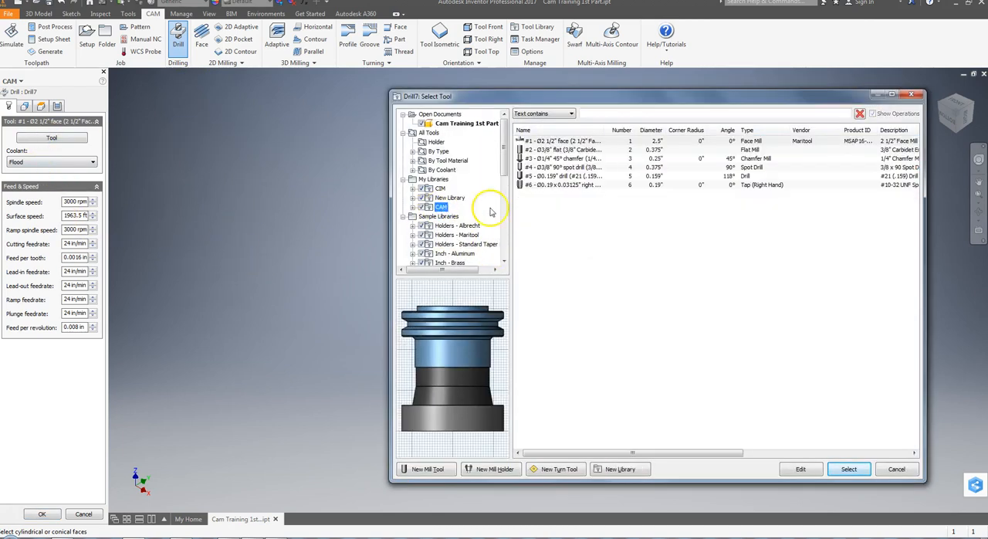
{"action": "left_click", "coordinate": [556, 185]}
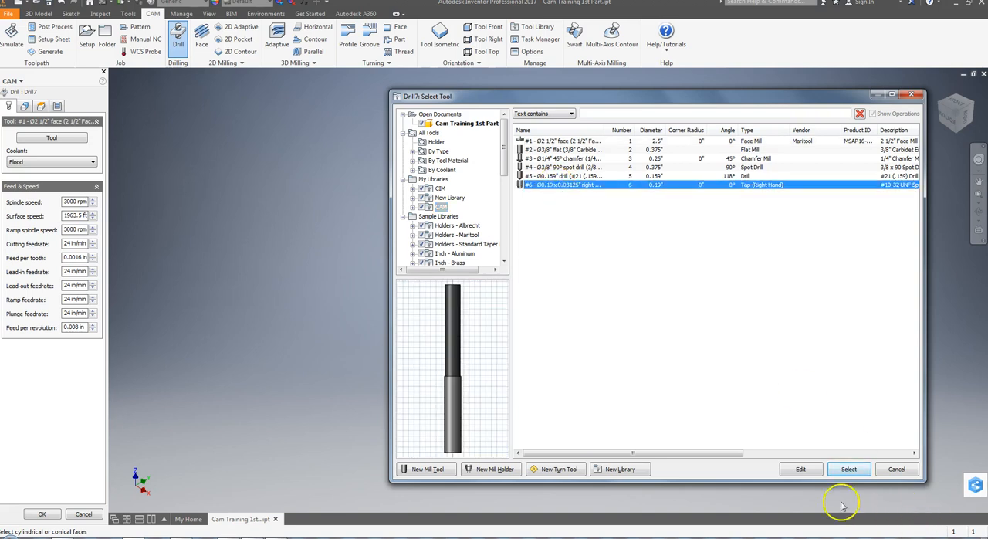
{"action": "left_click", "coordinate": [858, 475]}
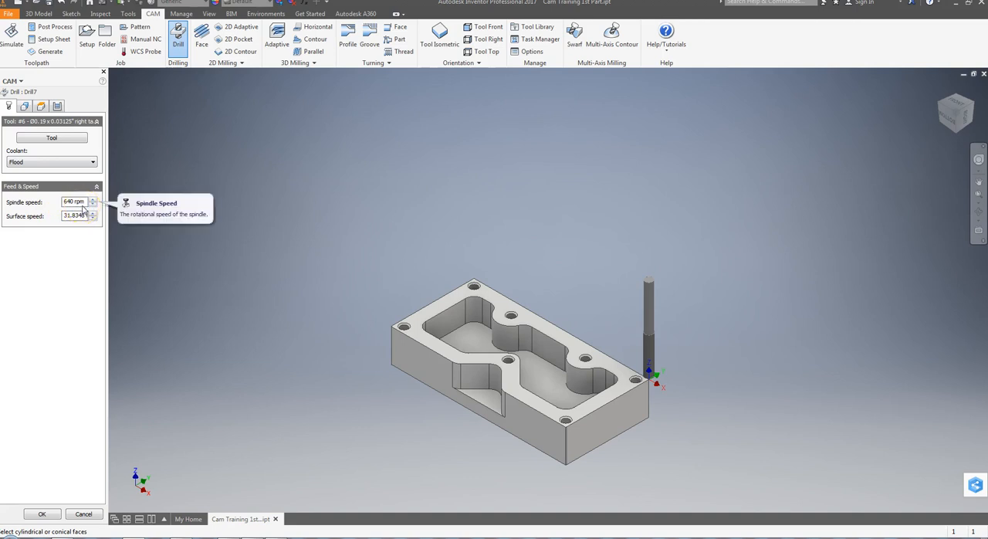
Select a face of each of the seven threaded holes as the hole faces for the tapping operation.
{"action": "left_click", "coordinate": [24, 107]}
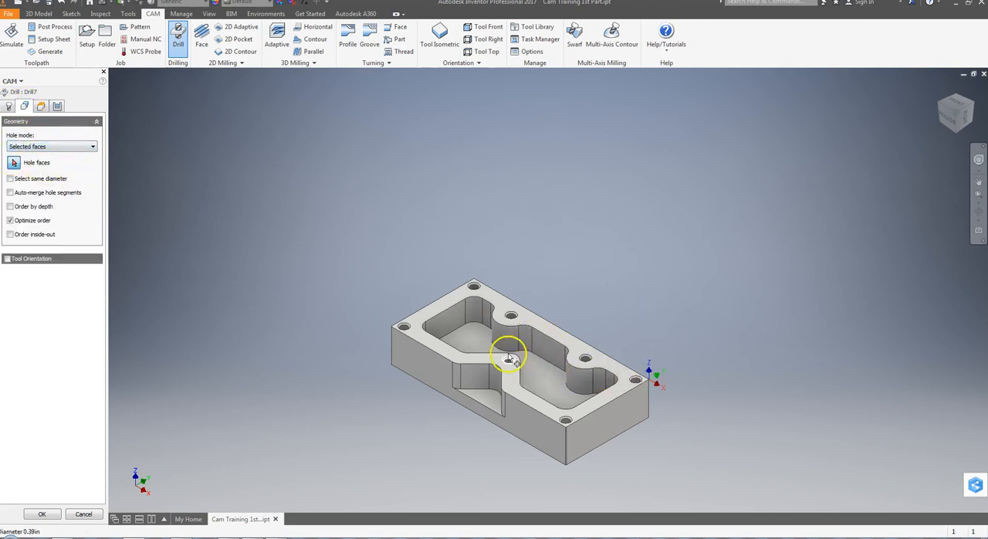
{"action": "scroll", "coordinate": [482, 345], "scroll_direction": "up", "scroll_amount": 3}
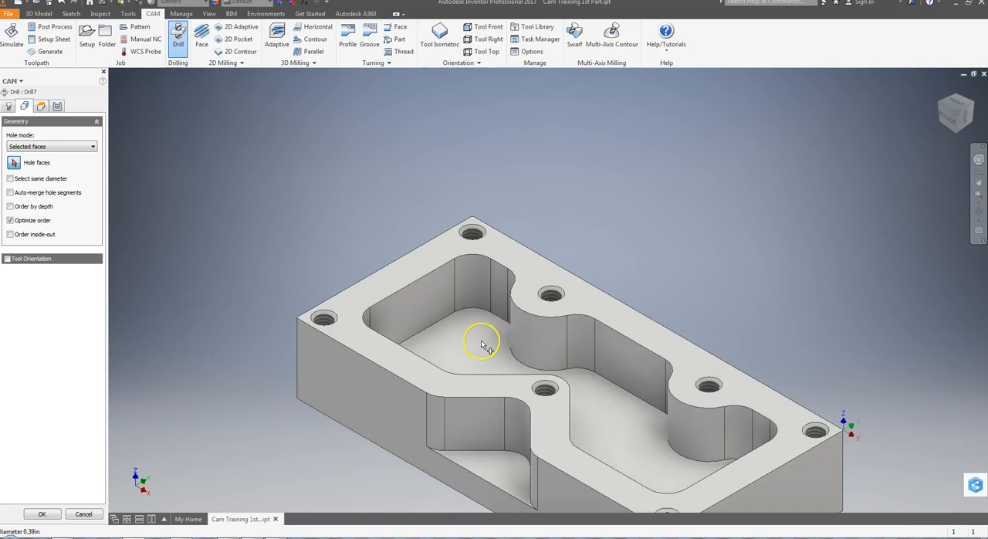
{"action": "left_click", "coordinate": [332, 319]}
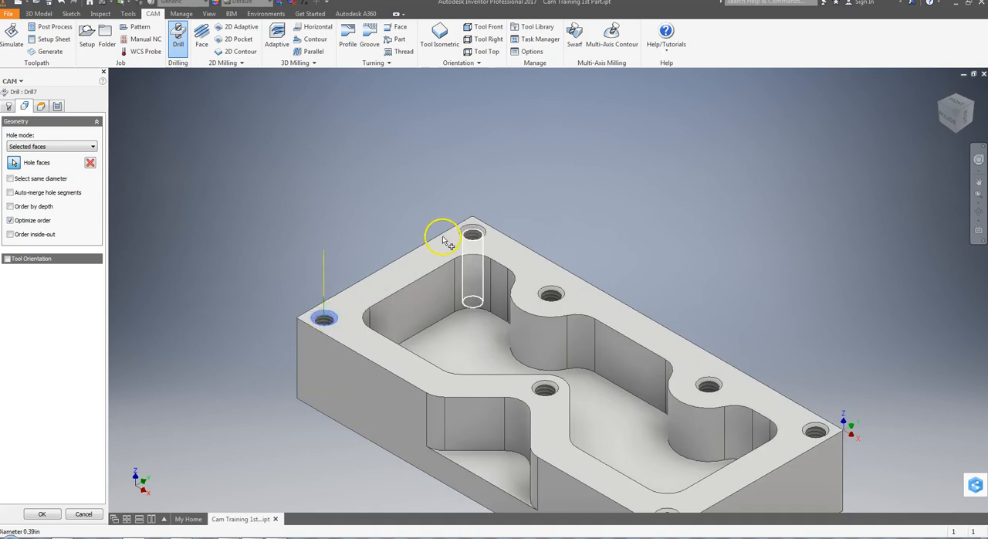
{"action": "left_click", "coordinate": [473, 234]}
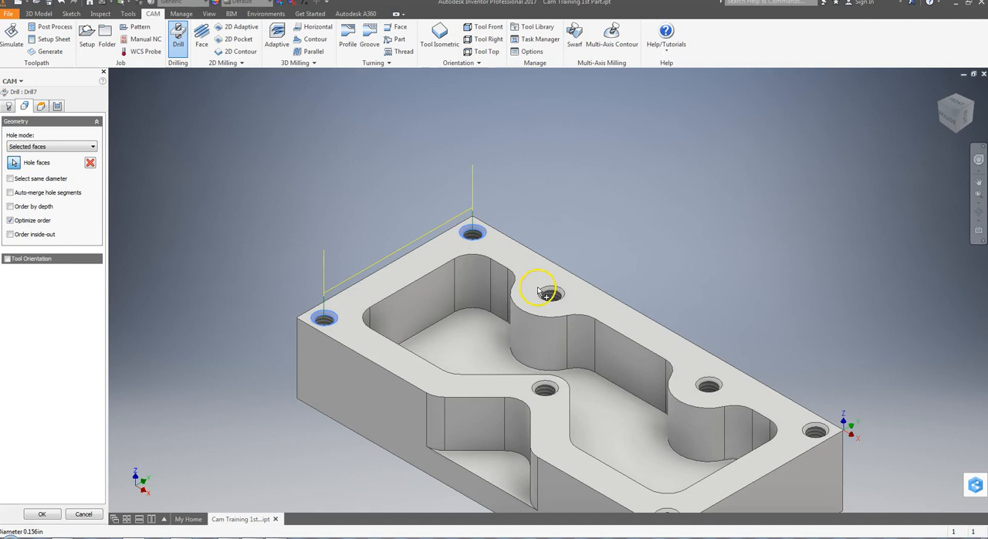
{"action": "left_click", "coordinate": [550, 298]}
{"action": "left_click", "coordinate": [547, 388]}
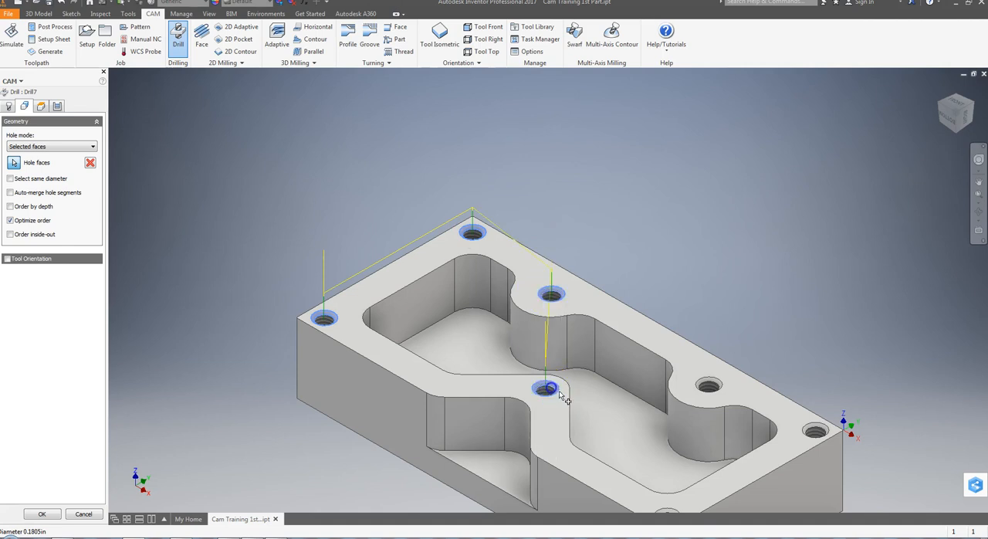
{"action": "left_click", "coordinate": [721, 390]}
{"action": "left_click", "coordinate": [816, 430]}
{"action": "middle_click_drag", "start_coordinate": [751, 441], "coordinate": [731, 342]}
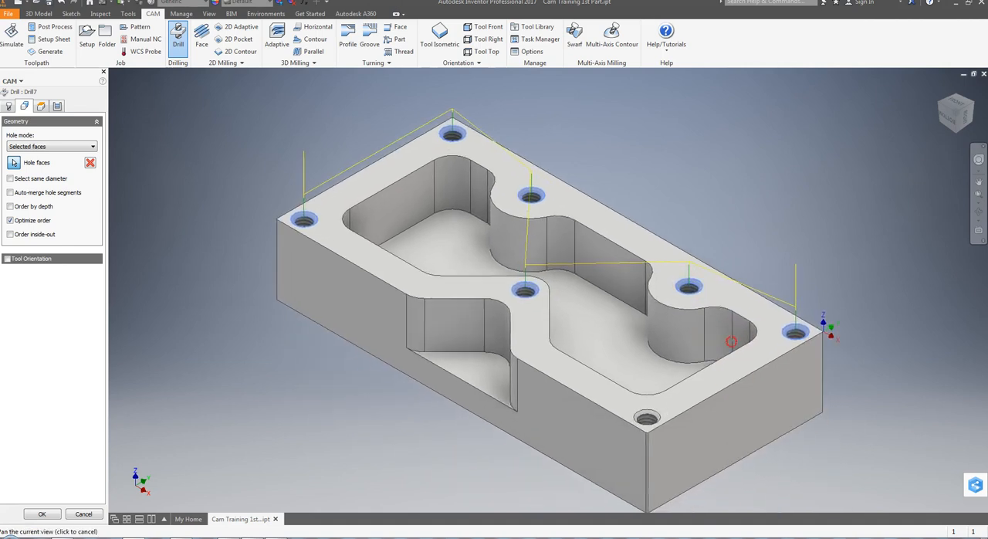
{"action": "left_click", "coordinate": [648, 417]}
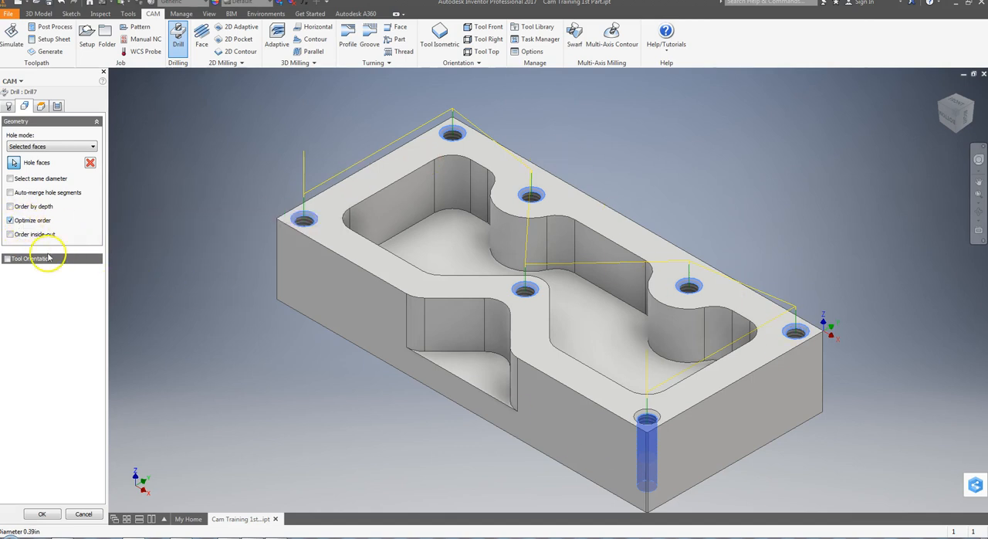
Set the clearance height of the tapping operation to Model top with an offset of 1 in.
{"action": "left_click", "coordinate": [42, 106]}
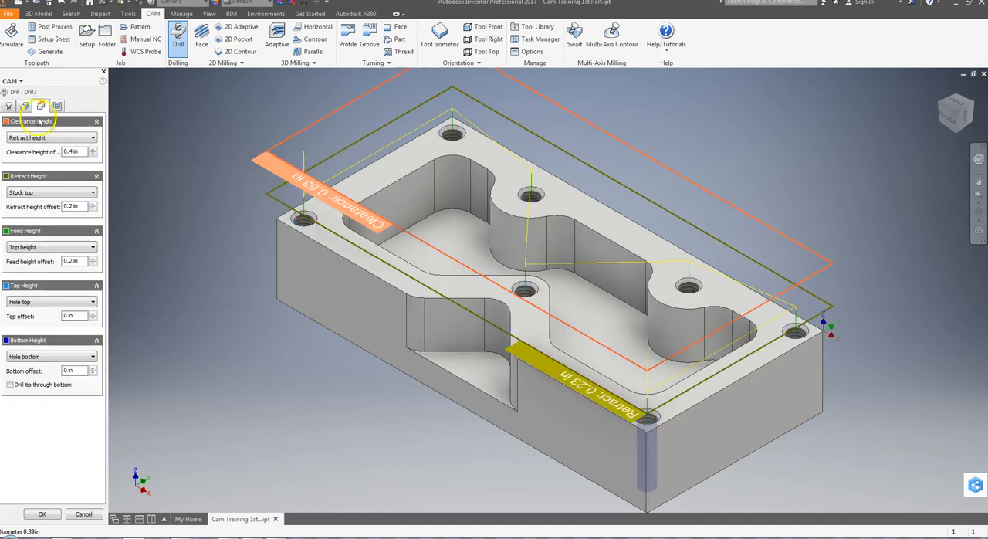
{"action": "left_click", "coordinate": [33, 139]}
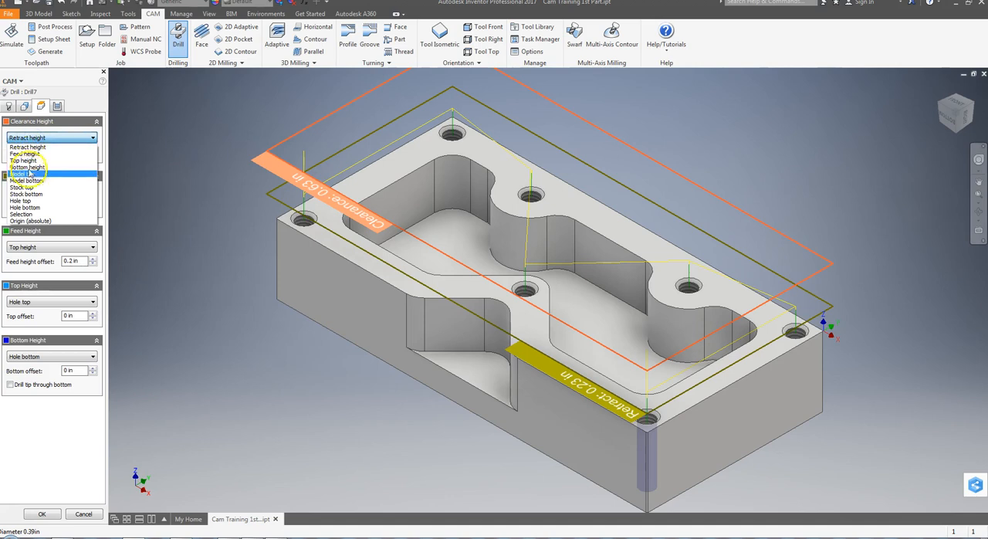
{"action": "left_click", "coordinate": [31, 168]}
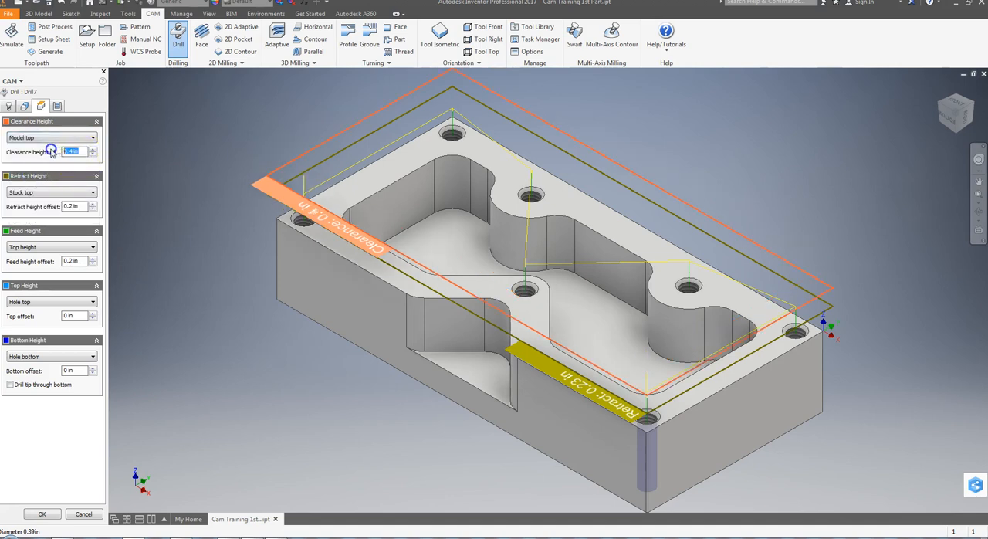
{"action": "type", "text": "1"}
{"action": "left_click", "coordinate": [65, 186]}
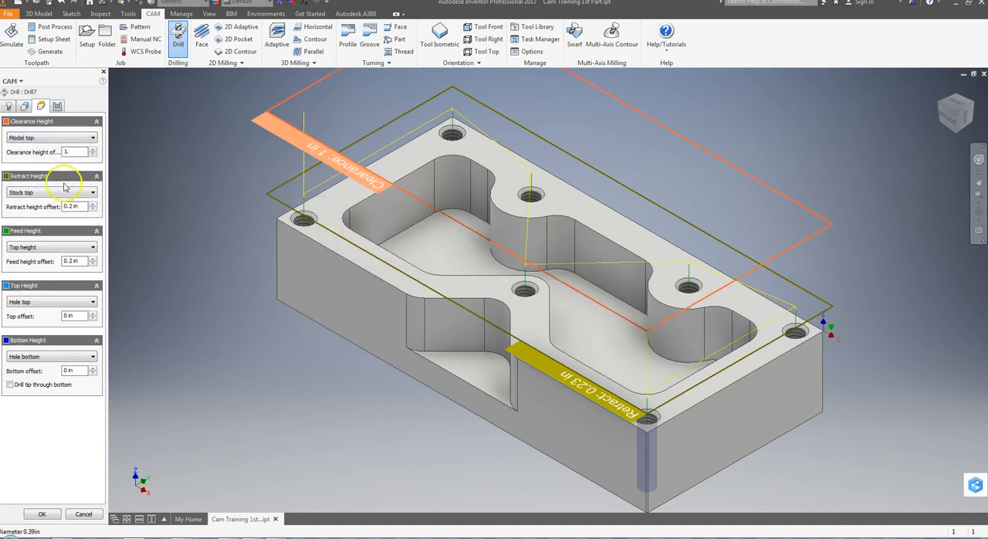
Reference the retract, feed and top heights of the tapping operation to Model top.
{"action": "left_click", "coordinate": [64, 193]}
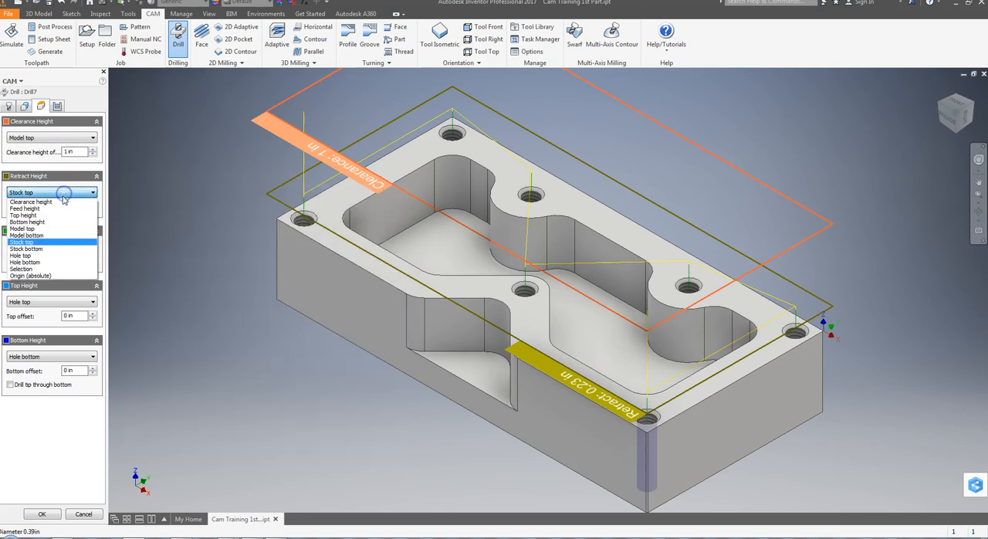
{"action": "left_click", "coordinate": [25, 227]}
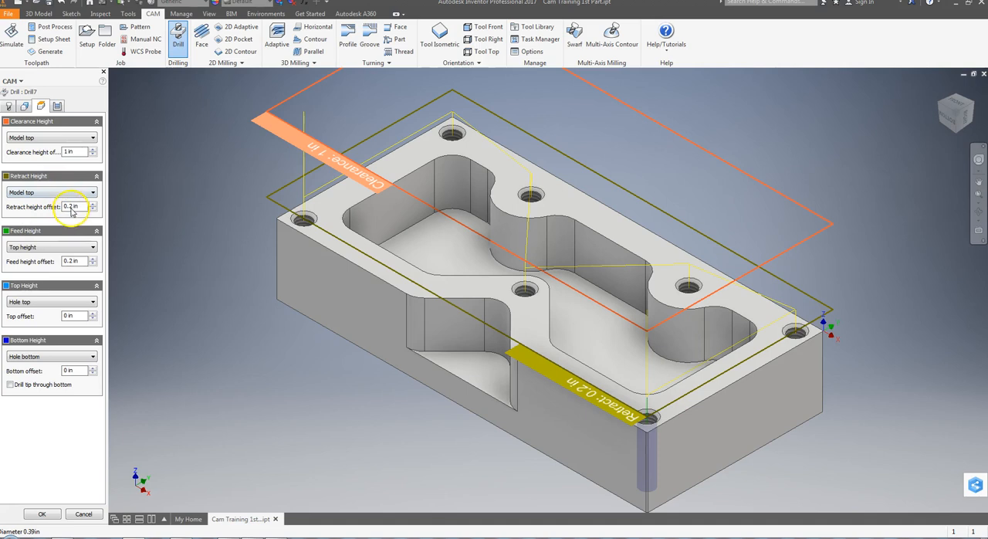
{"action": "left_click", "coordinate": [65, 248]}
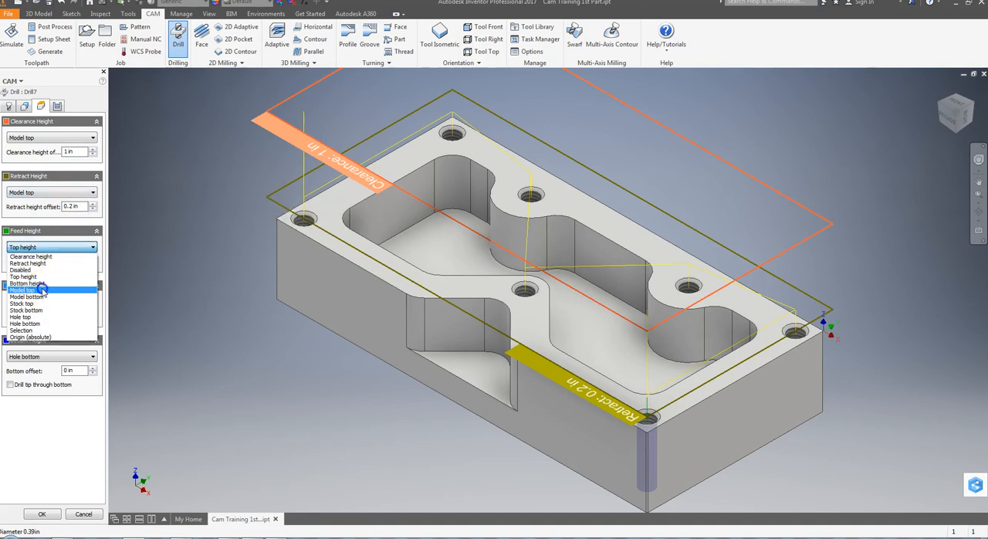
{"action": "left_click", "coordinate": [43, 289]}
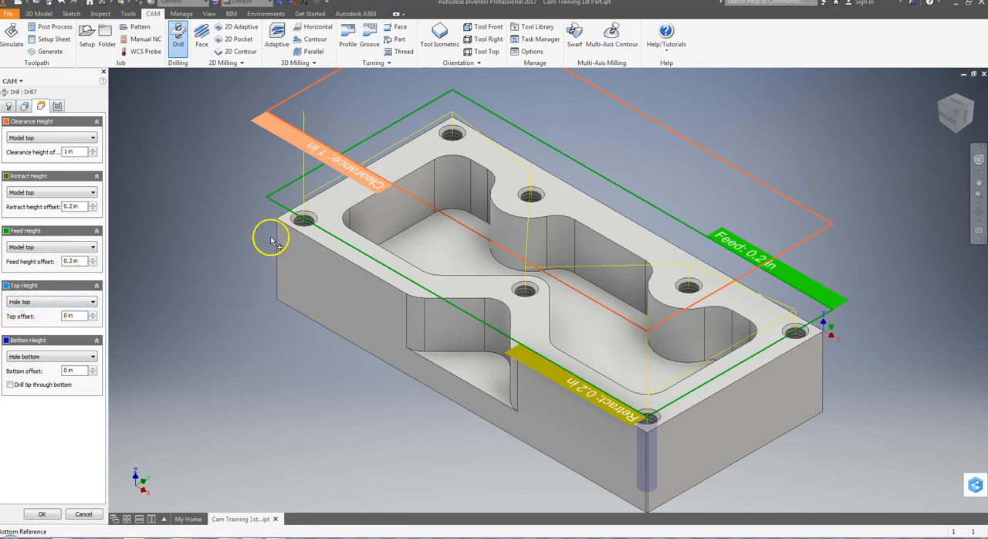
{"action": "left_click", "coordinate": [34, 302]}
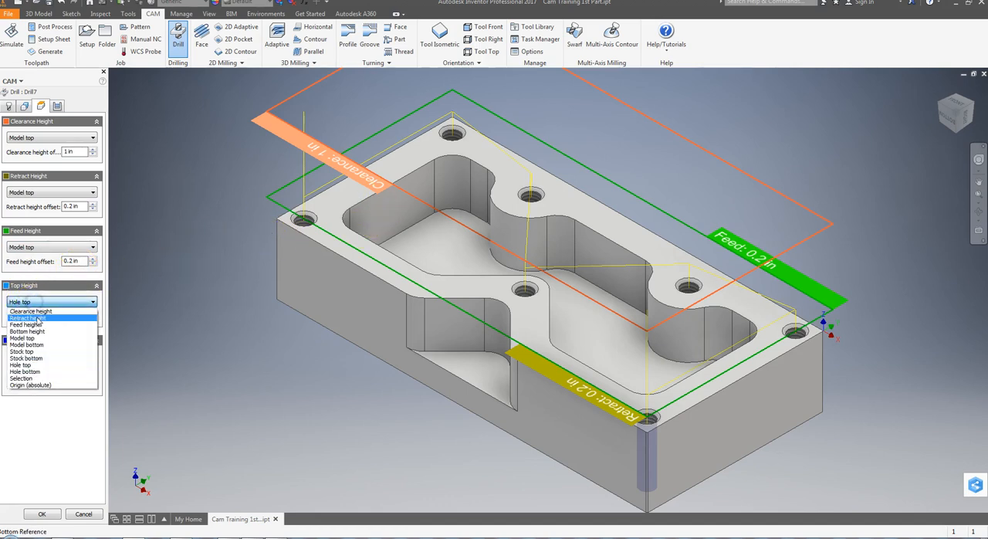
{"action": "left_click", "coordinate": [31, 339]}
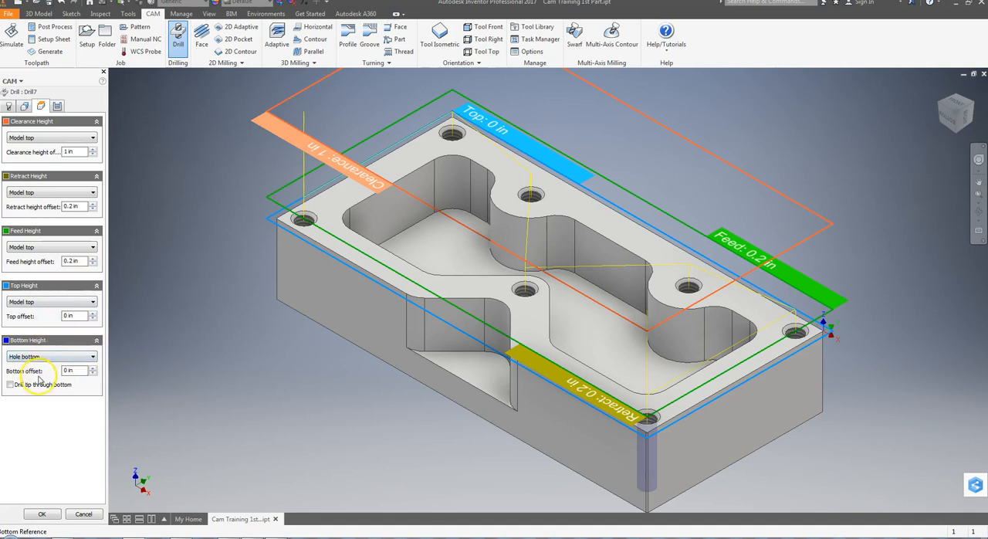
Set the bottom offset from Hole bottom to 0.3 in and accept the tapping operation.
{"action": "mouse_move", "coordinate": [41, 359]}
{"action": "type", "text": ".3"}
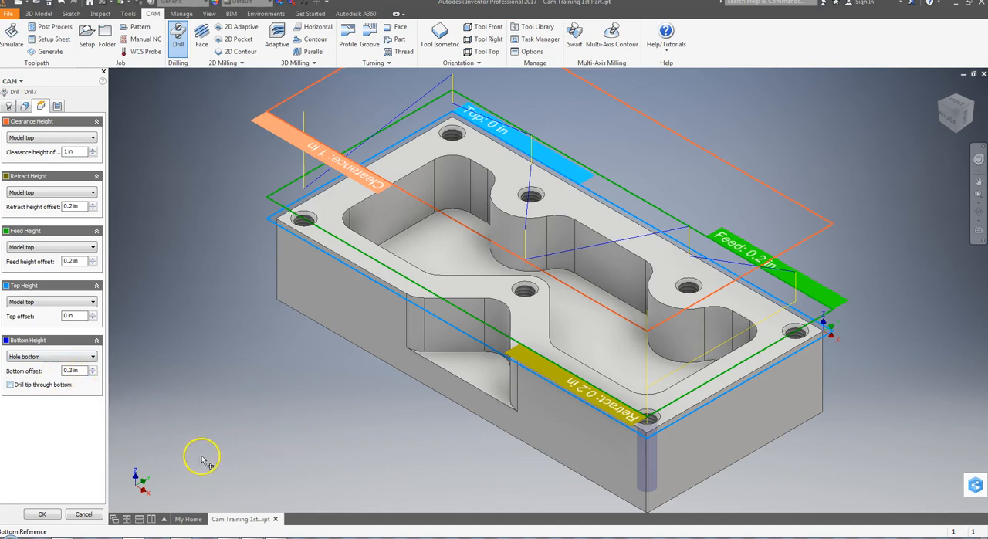
{"action": "left_click", "coordinate": [60, 514]}
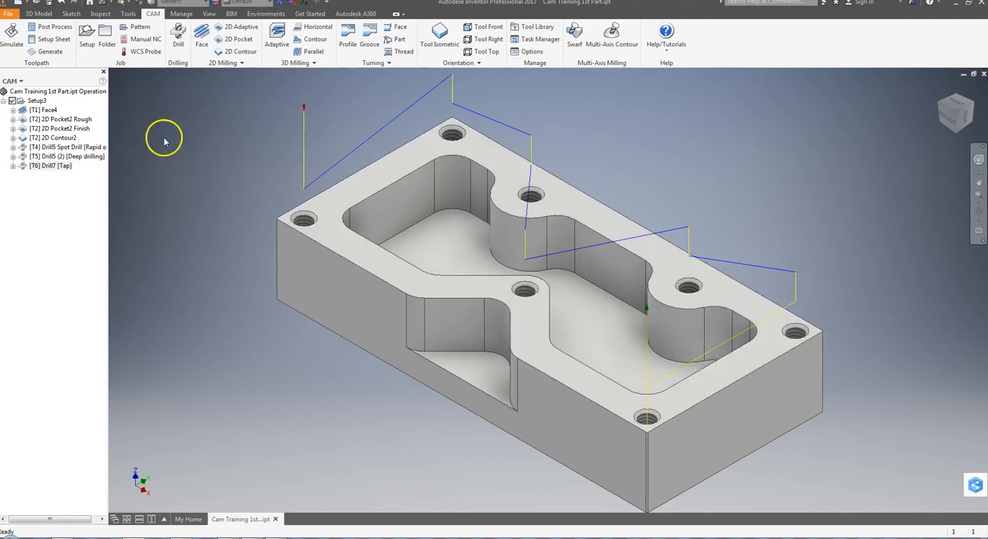
Simulate the tapping operation, replay it from a side view to check the tap depth, and close the simulation.
{"action": "left_click", "coordinate": [48, 165]}
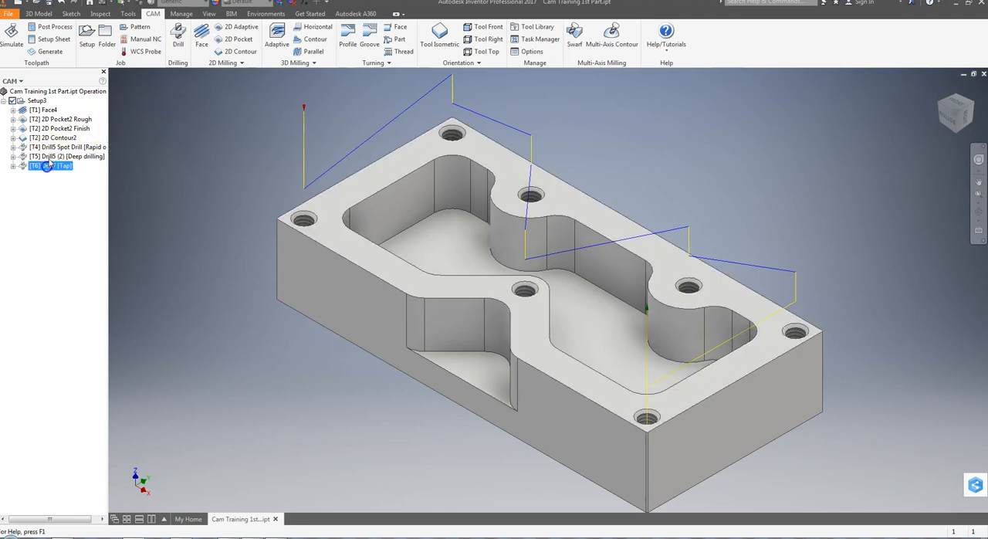
{"action": "left_click", "coordinate": [11, 35]}
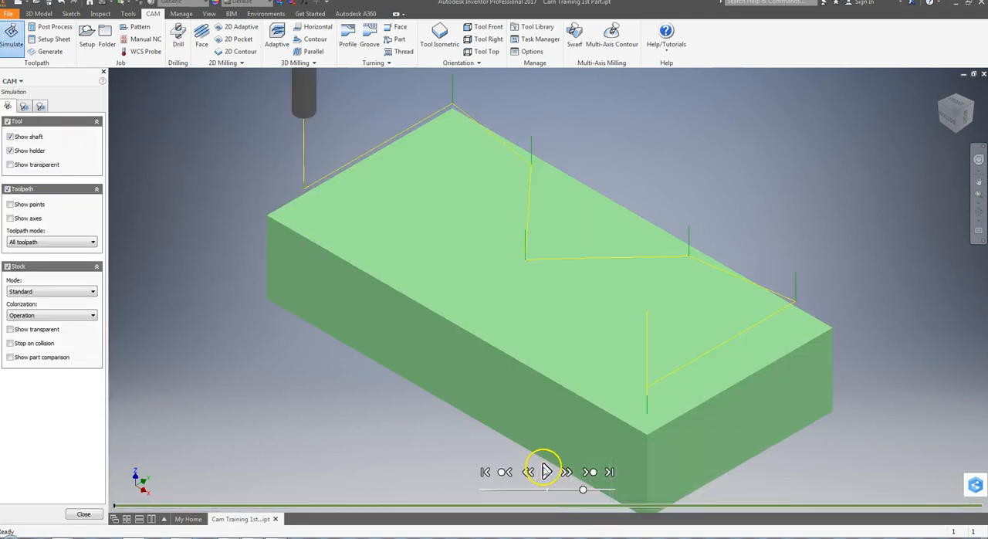
{"action": "left_click", "coordinate": [546, 471]}
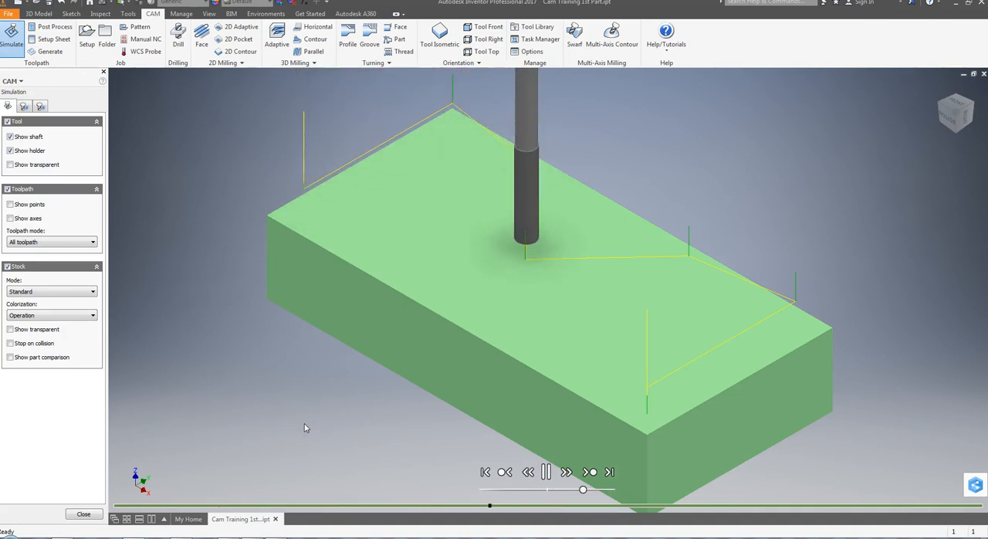
{"action": "left_click", "coordinate": [976, 108]}
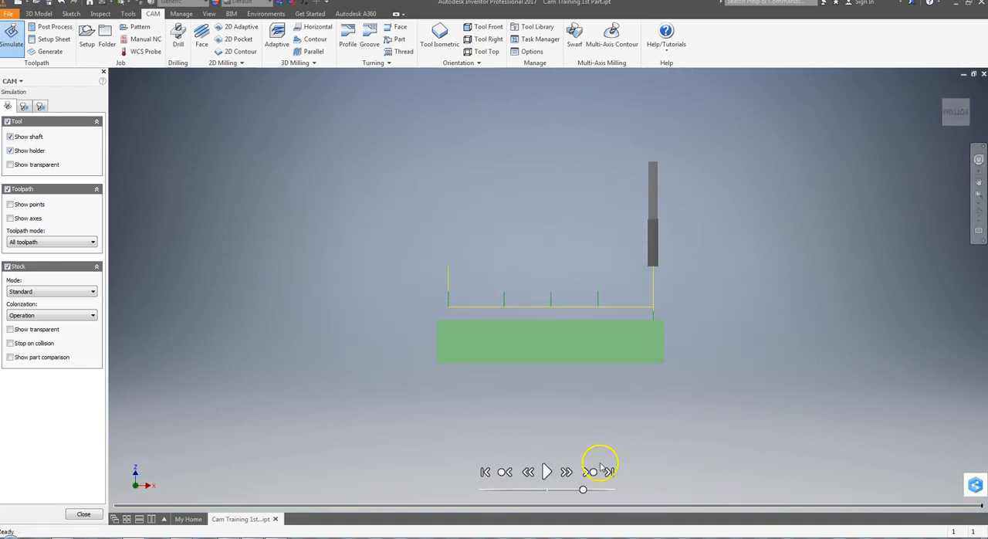
{"action": "left_click", "coordinate": [486, 472]}
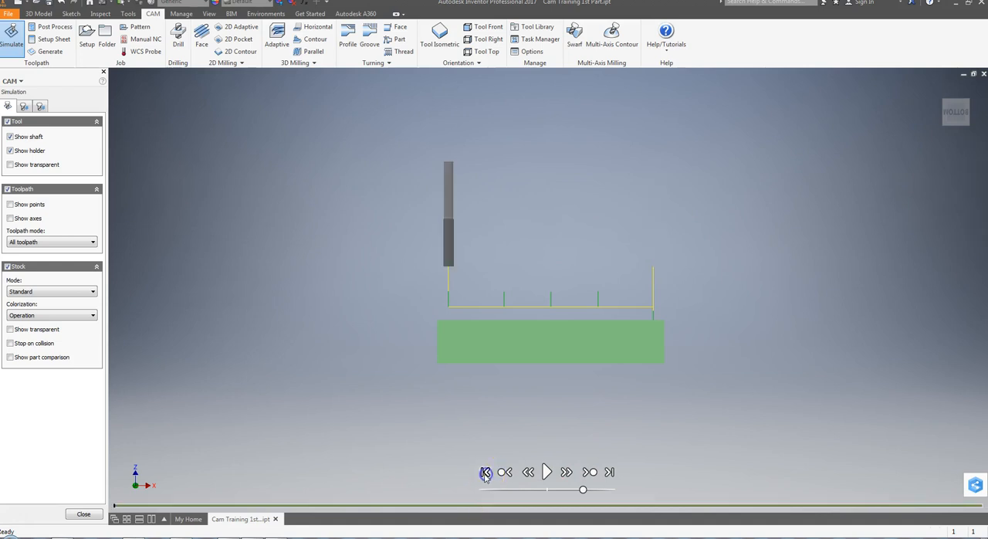
{"action": "left_click", "coordinate": [545, 471]}
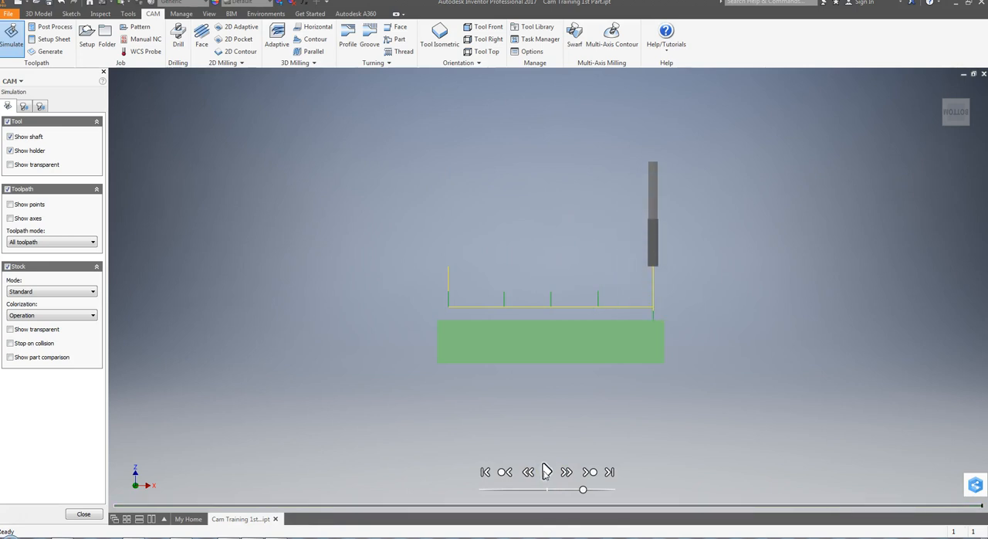
{"action": "left_click", "coordinate": [442, 29]}
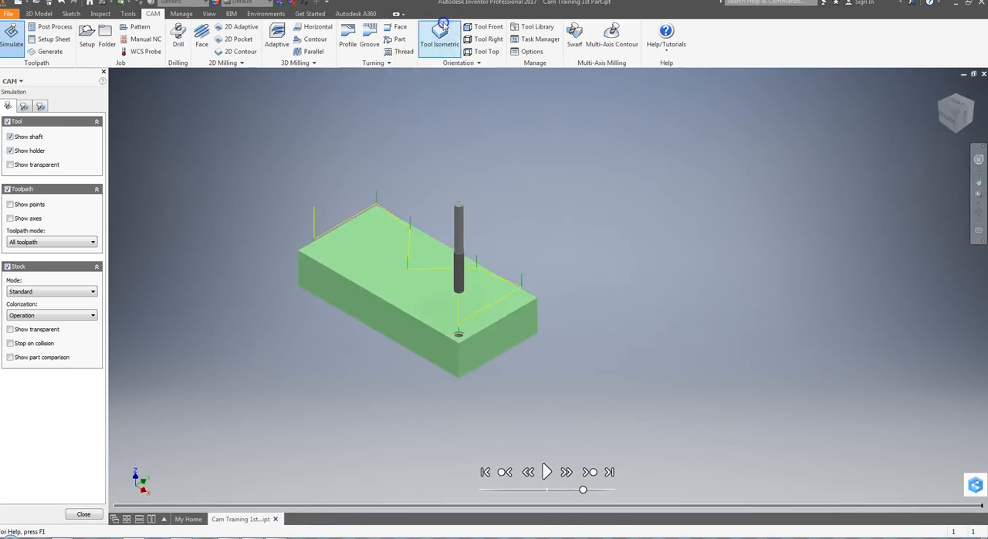
{"action": "left_click", "coordinate": [82, 514]}
Reopen the tapping operation for editing and reference its bottom height to Model top with an offset of -0.3 in.
{"action": "double_click", "coordinate": [57, 167]}
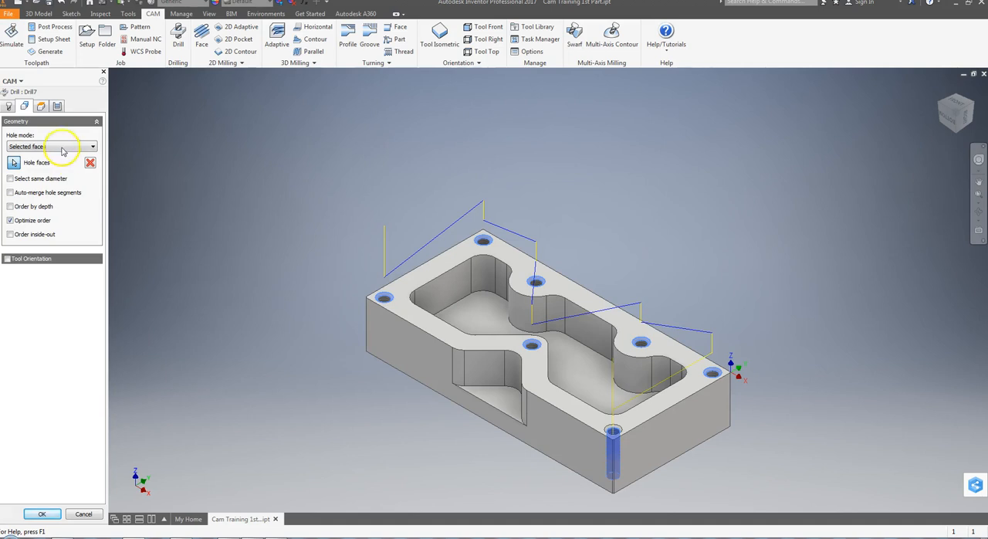
{"action": "left_click", "coordinate": [58, 106]}
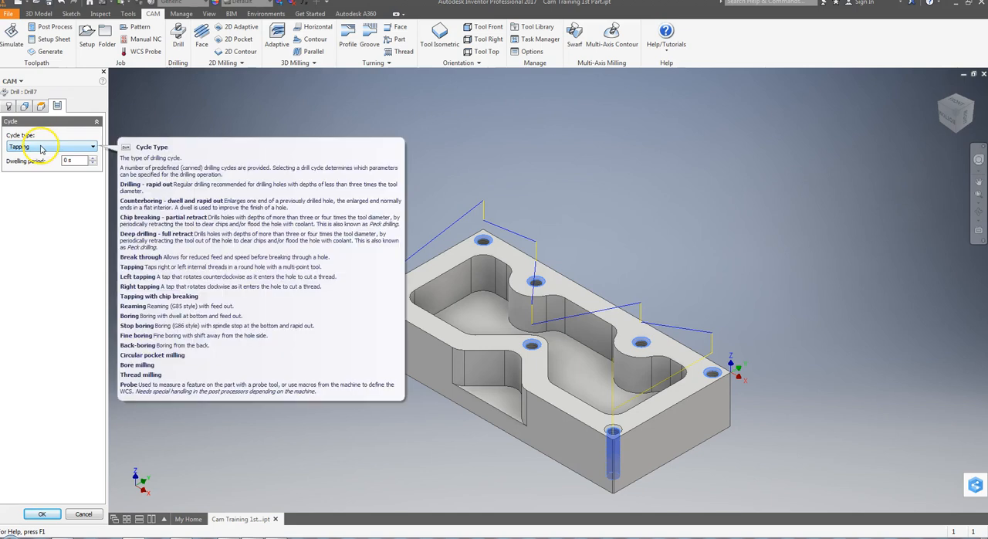
{"action": "left_click", "coordinate": [41, 106]}
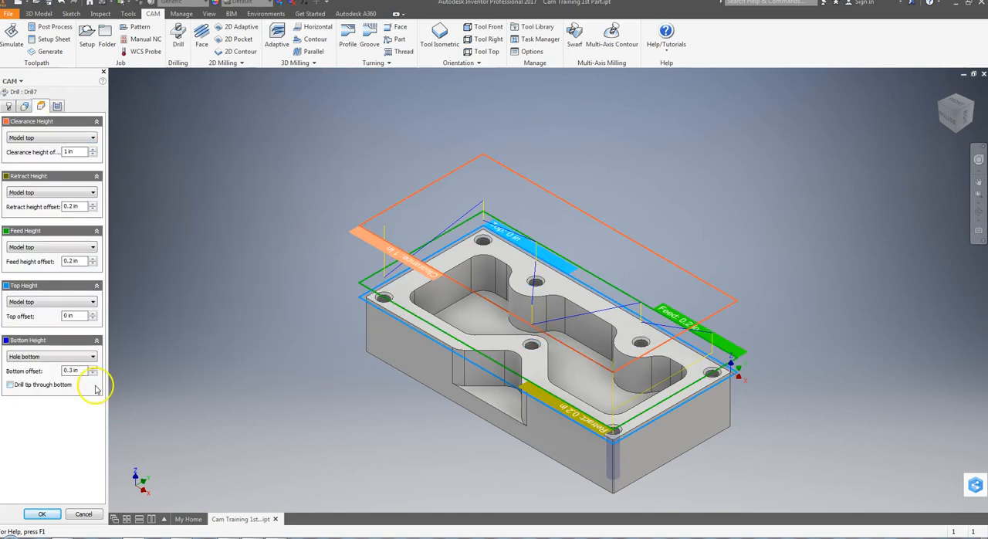
{"action": "left_click", "coordinate": [44, 359]}
{"action": "left_click", "coordinate": [28, 392]}
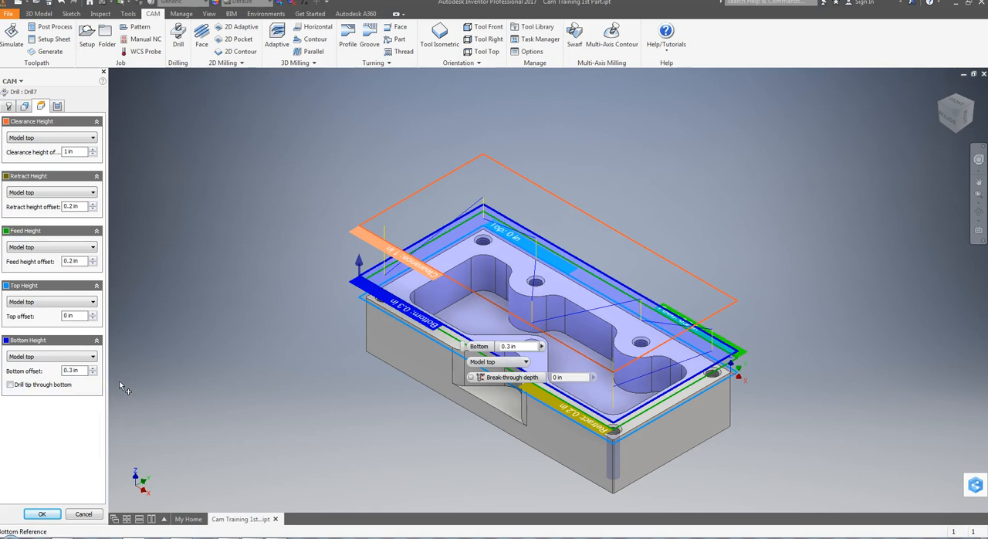
{"action": "key", "text": "Tab"}
{"action": "left_click", "coordinate": [64, 370]}
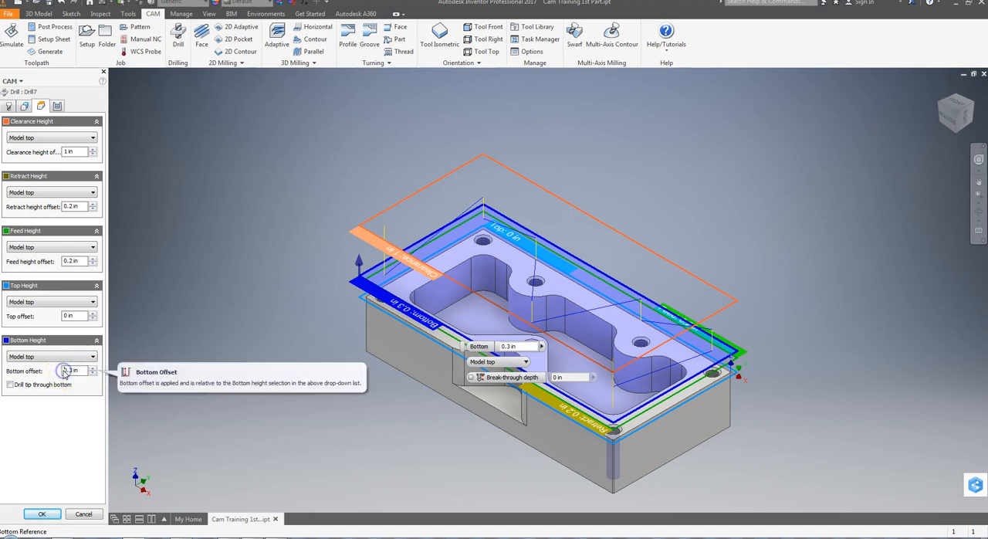
{"action": "type", "text": "-"}
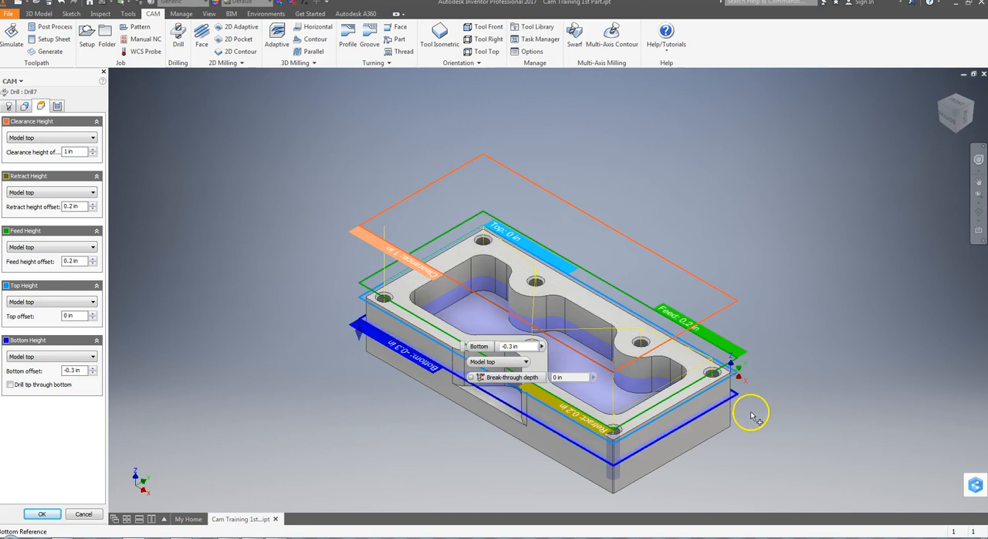
Check the heights in a side view, set the bottom offset to -0.4 in and accept the tapping operation.
{"action": "left_click", "coordinate": [948, 123]}
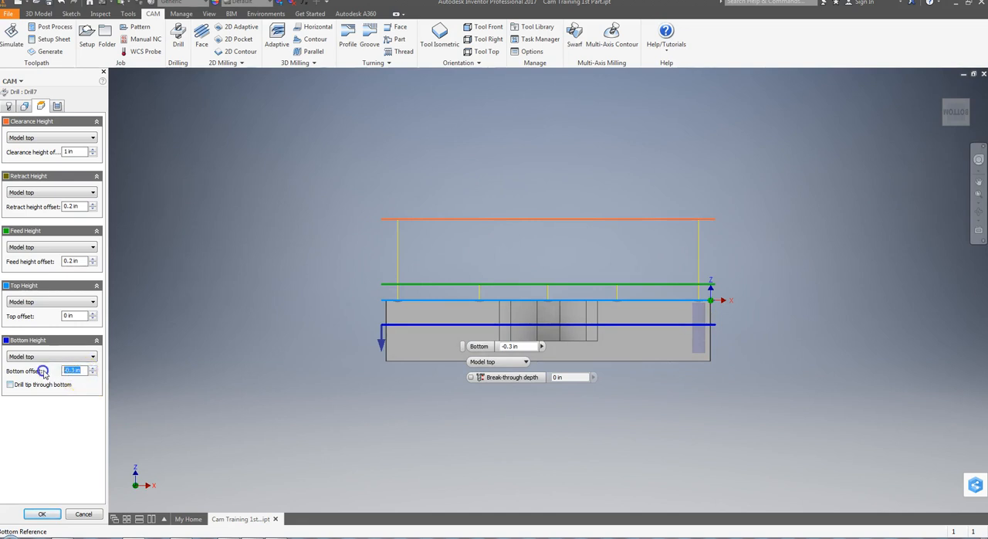
{"action": "type", "text": "4"}
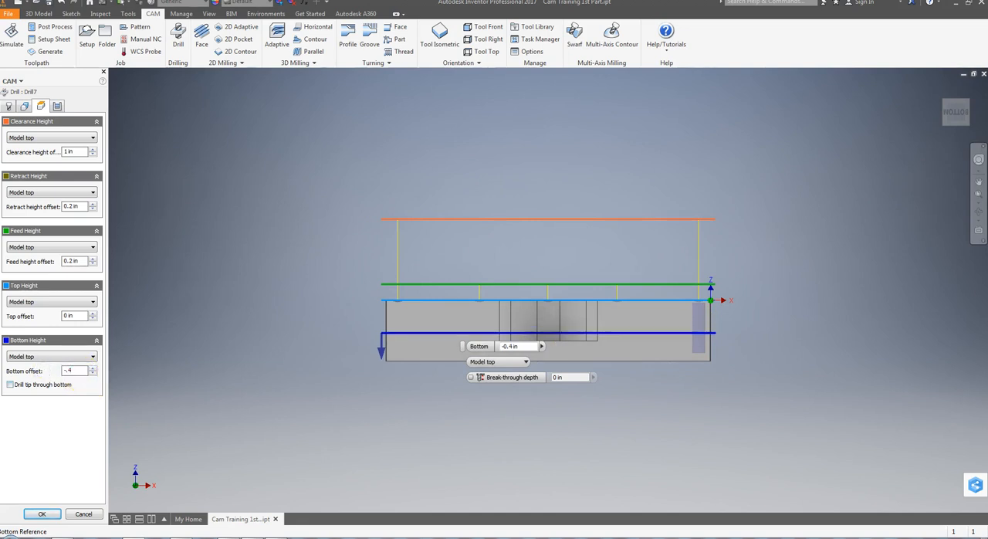
{"action": "left_click", "coordinate": [80, 318]}
{"action": "left_click", "coordinate": [437, 33]}
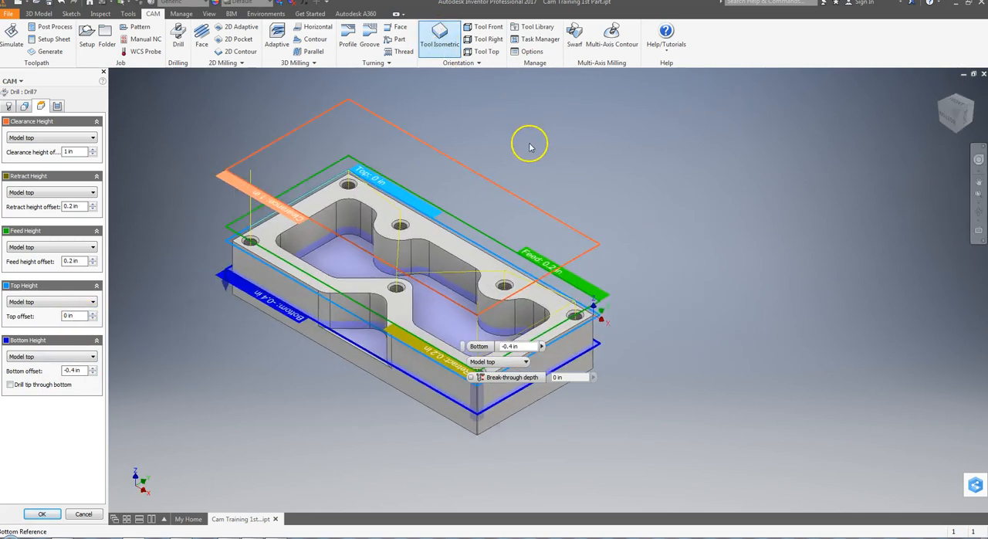
{"action": "left_click", "coordinate": [43, 514]}
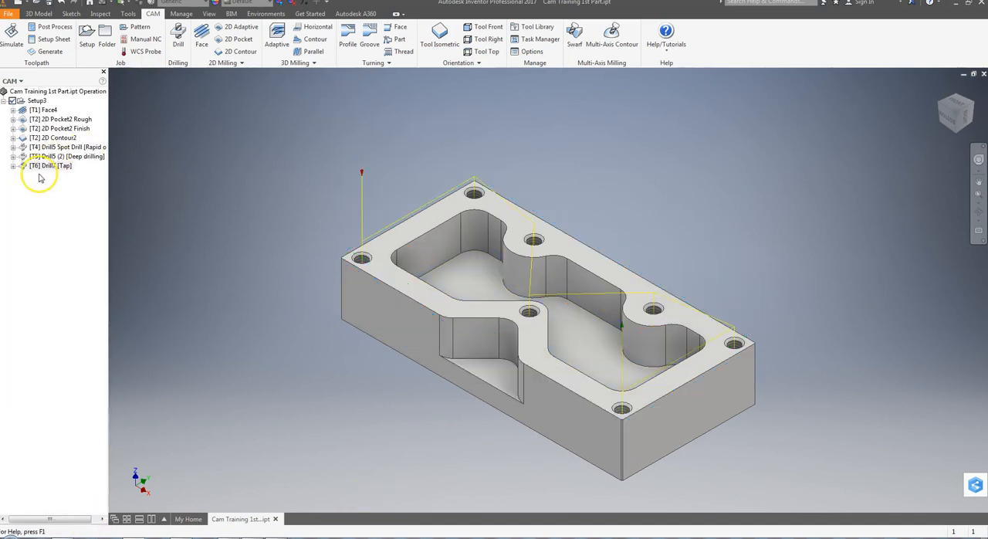
Simulate the edited tapping operation through all seven holes and close the simulation.
{"action": "left_click", "coordinate": [58, 91]}
{"action": "left_click", "coordinate": [12, 39]}
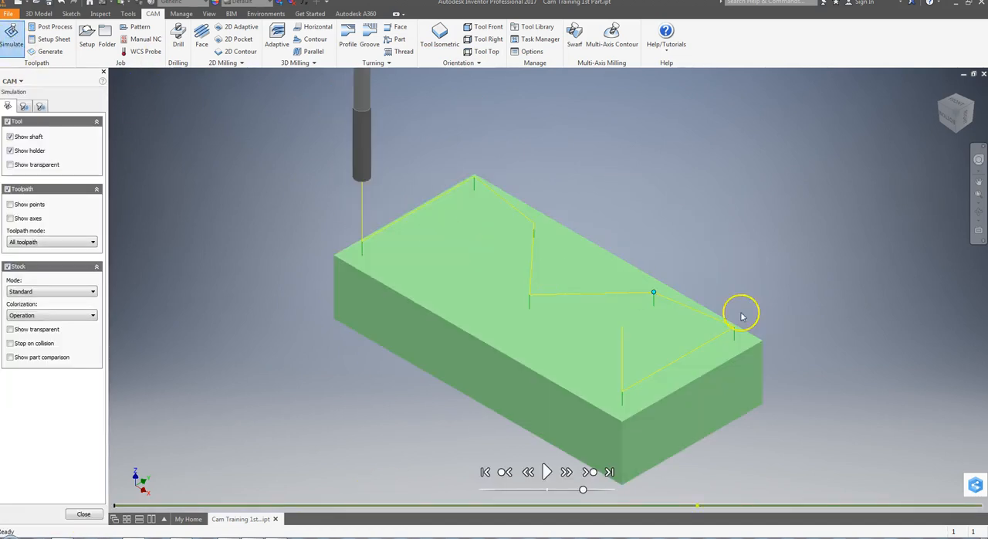
{"action": "left_click", "coordinate": [546, 471]}
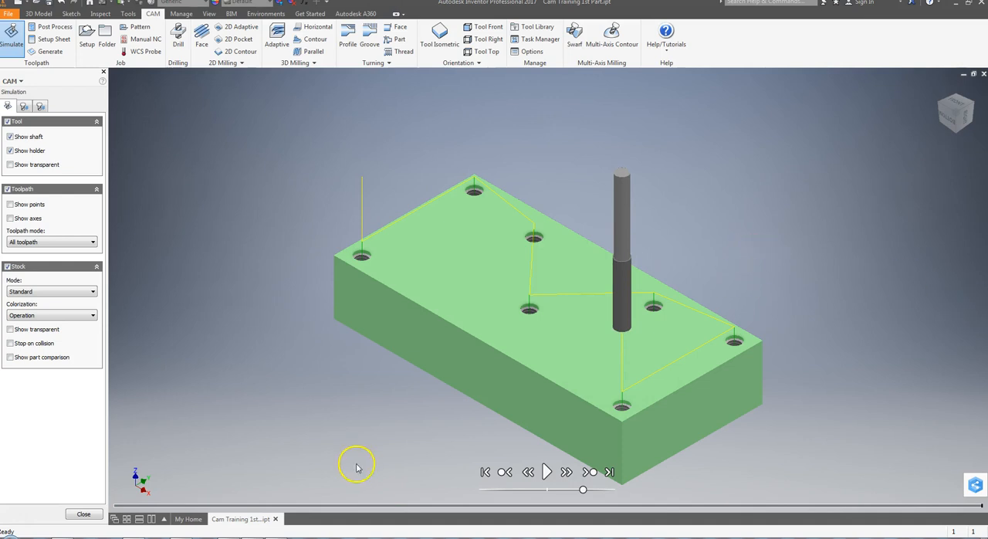
{"action": "left_click", "coordinate": [82, 516]}
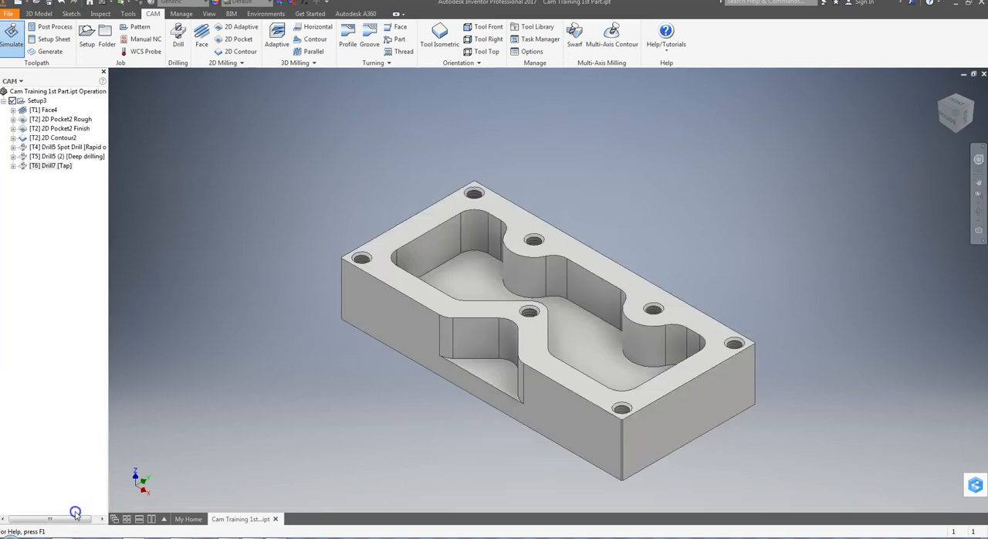
Simulate the complete machining sequence of Setup3 from facing through tapping, and close the simulation.
{"action": "left_click", "coordinate": [36, 101]}
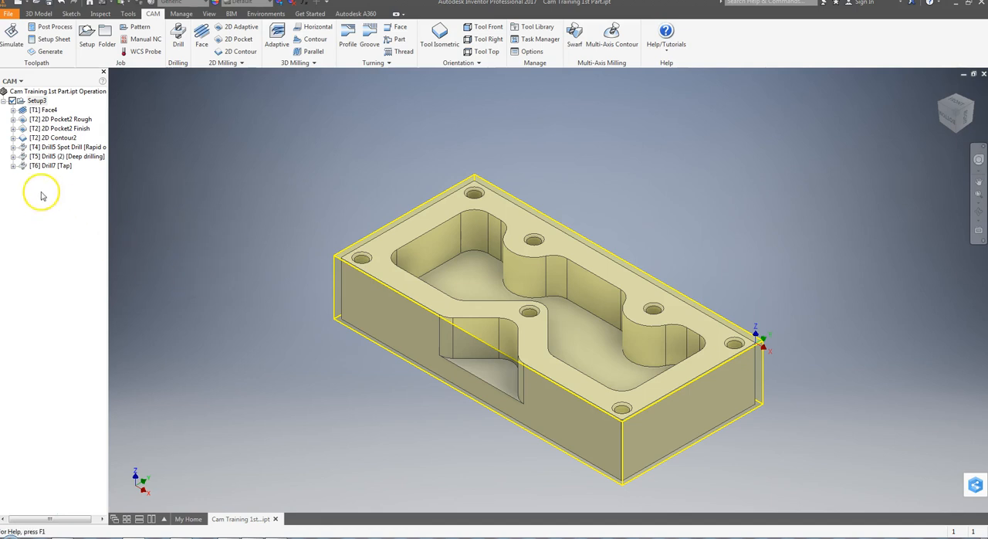
{"action": "left_click", "coordinate": [11, 35]}
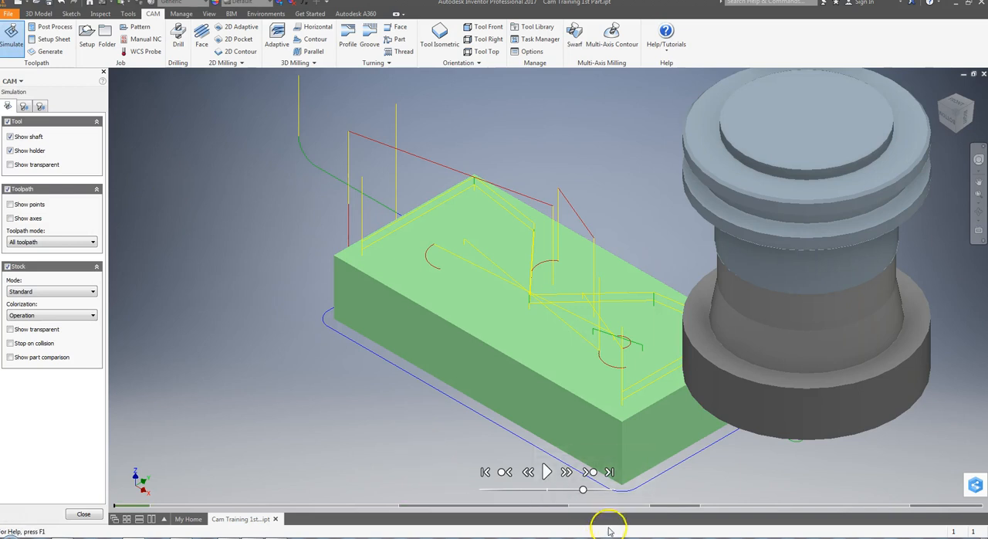
{"action": "left_click", "coordinate": [546, 471]}
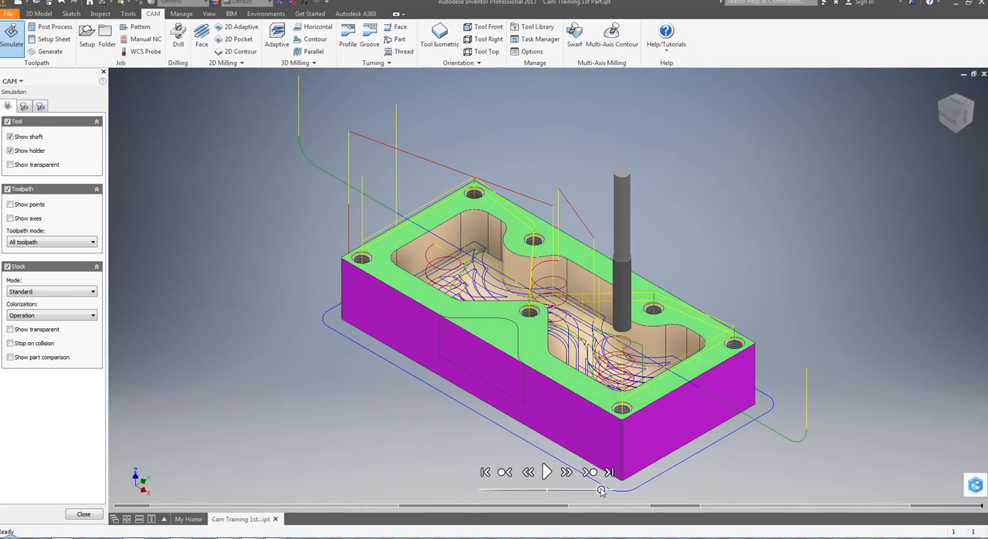
{"action": "left_click", "coordinate": [81, 513]}
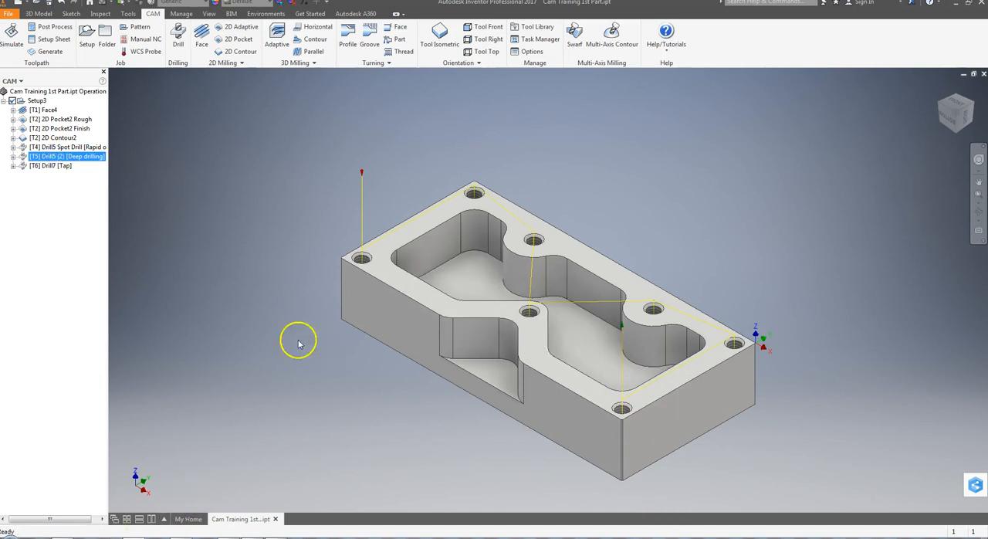
Simulate the deep drilling operation on its own at an increased playback speed and close the simulation.
{"action": "left_click", "coordinate": [11, 35]}
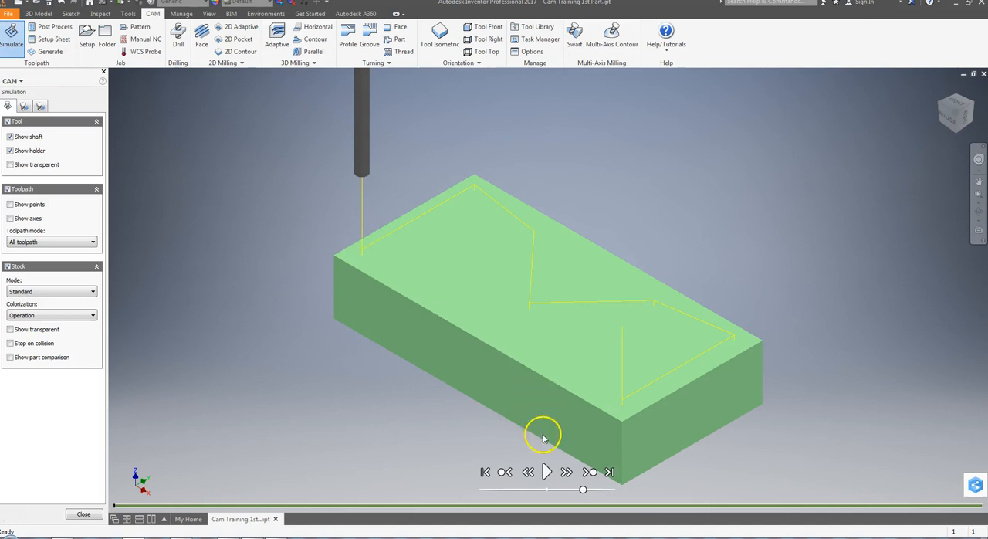
{"action": "left_click", "coordinate": [546, 471]}
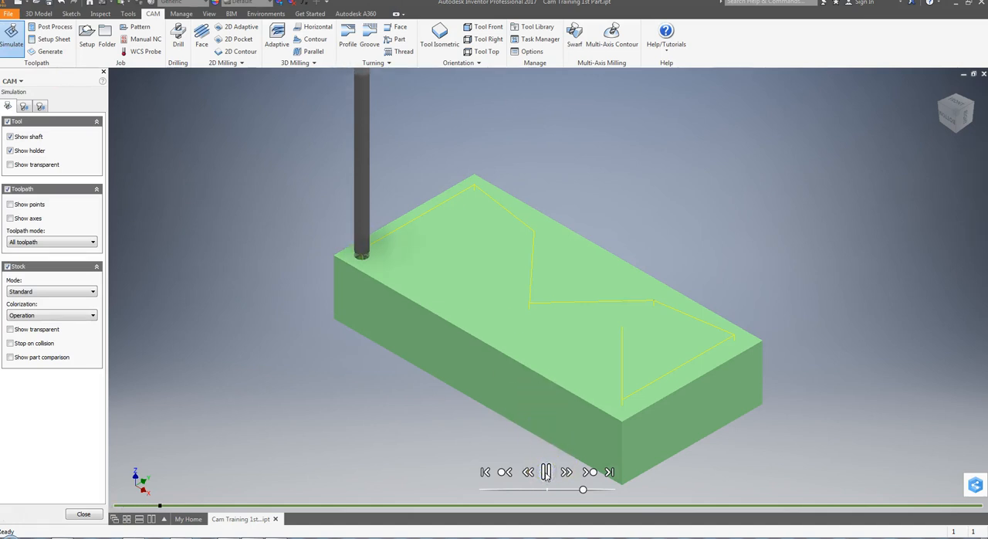
{"action": "left_click_drag", "start_coordinate": [583, 489], "coordinate": [607, 490]}
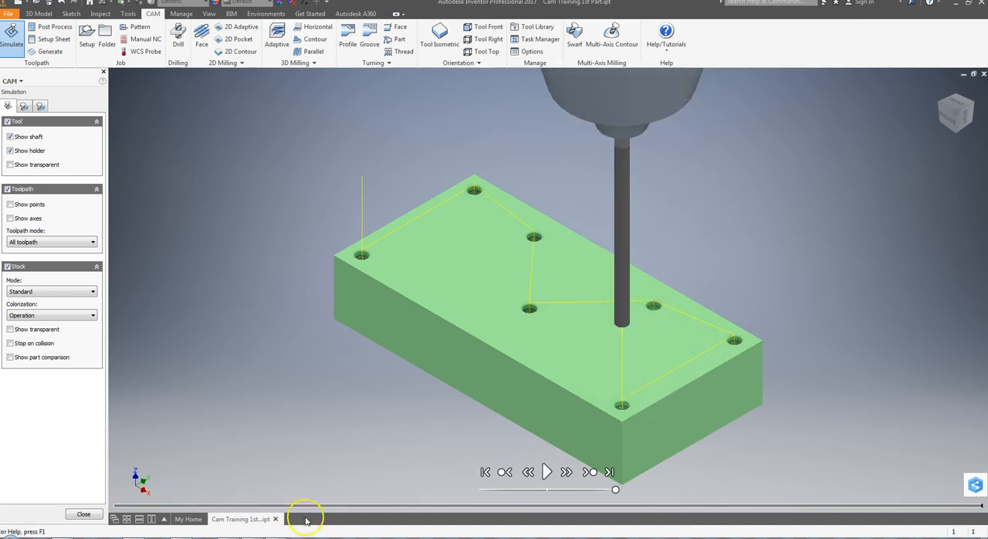
{"action": "left_click", "coordinate": [83, 514]}
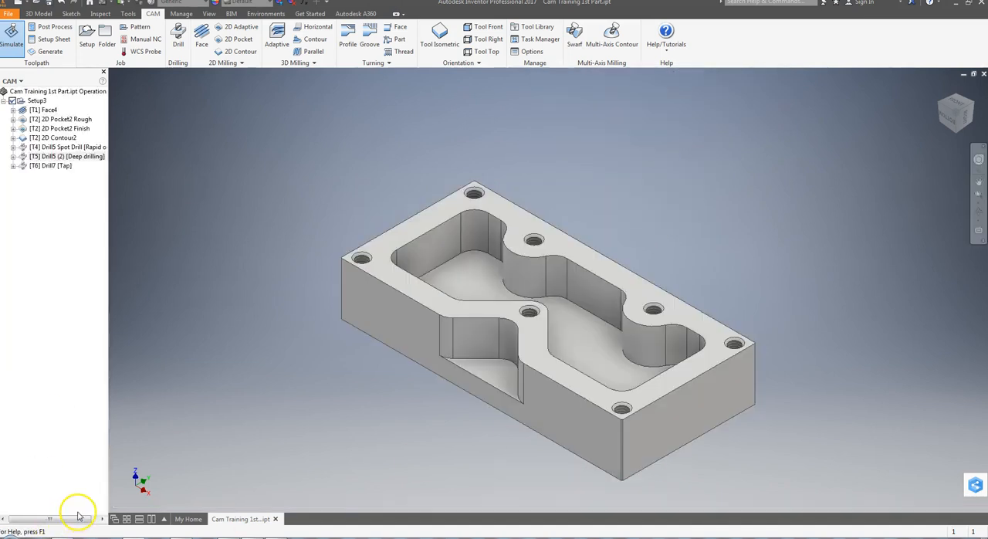